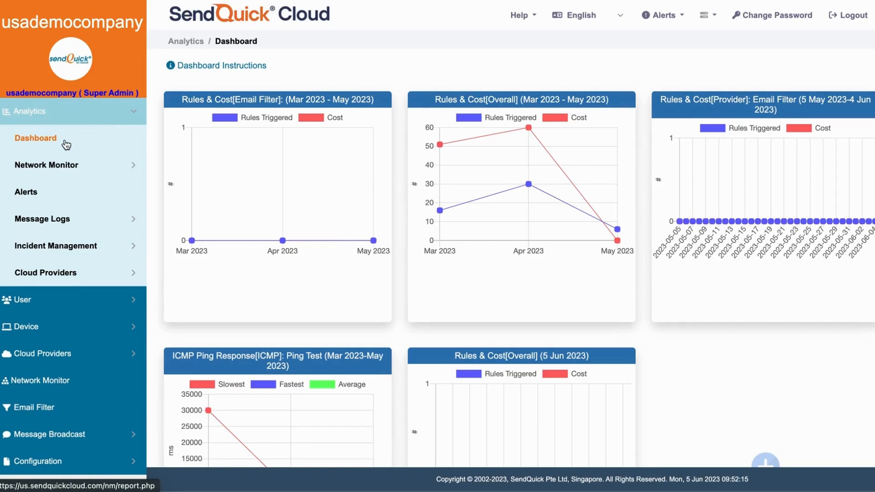
Step: Browse the Analytics entries under Network Monitor, Message Logs, Incident Management and Cloud Providers
{"action": "left_click", "coordinate": [63, 174]}
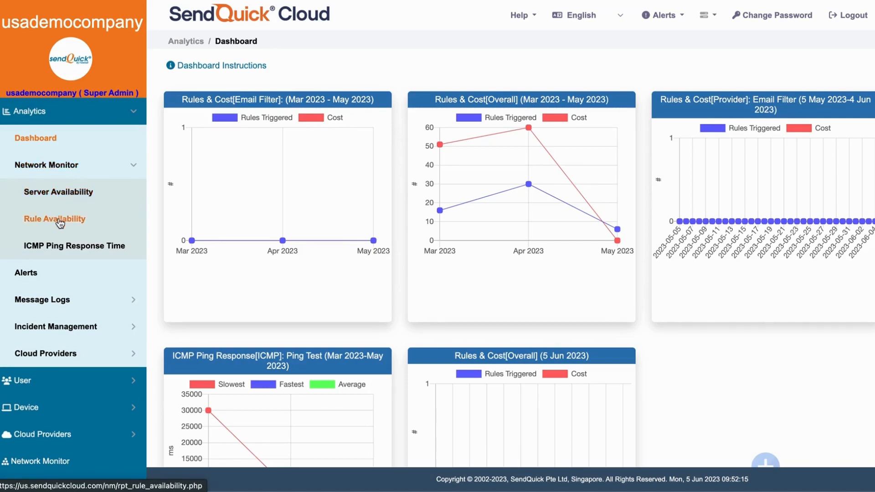
{"action": "left_click", "coordinate": [63, 169]}
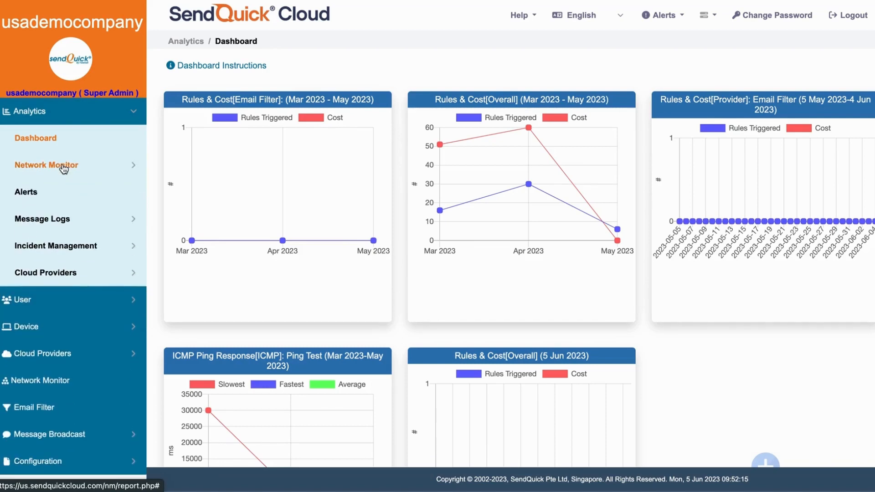
{"action": "left_click", "coordinate": [54, 223]}
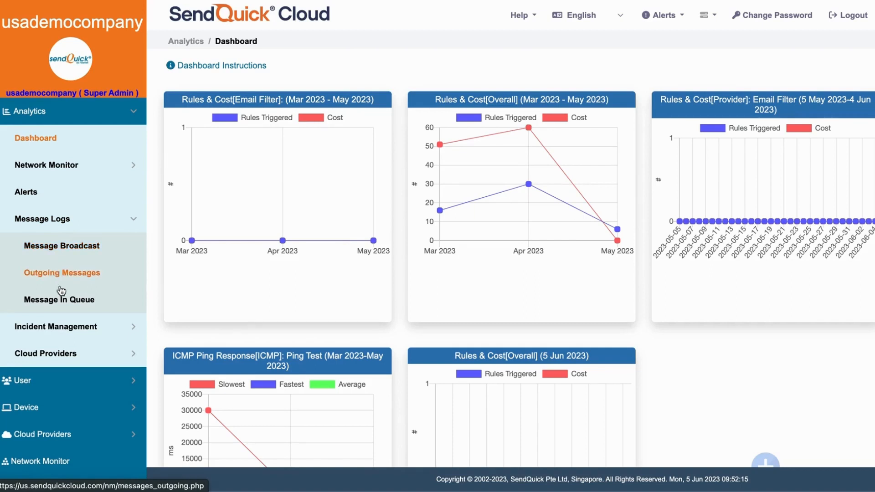
{"action": "left_click", "coordinate": [65, 230]}
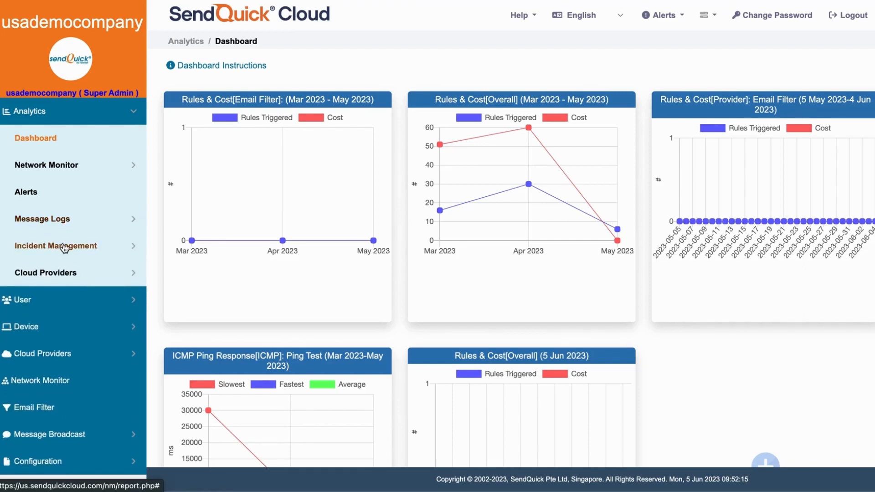
{"action": "left_click", "coordinate": [65, 247]}
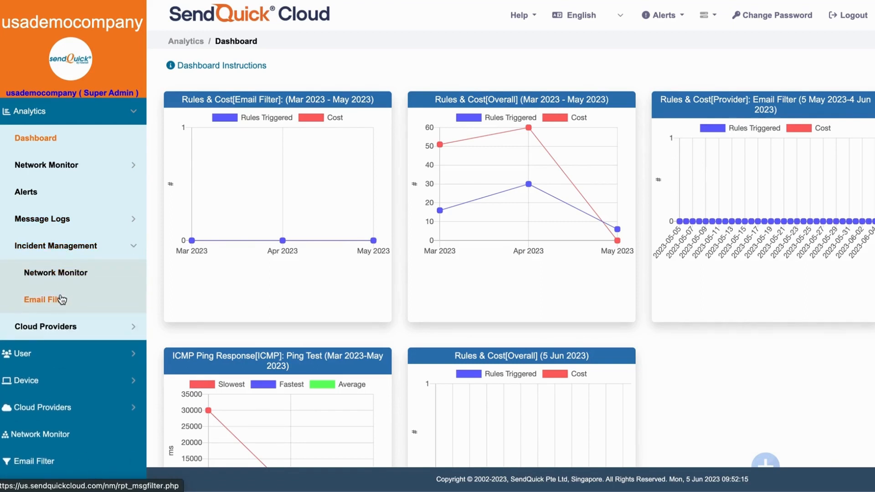
{"action": "left_click", "coordinate": [66, 251]}
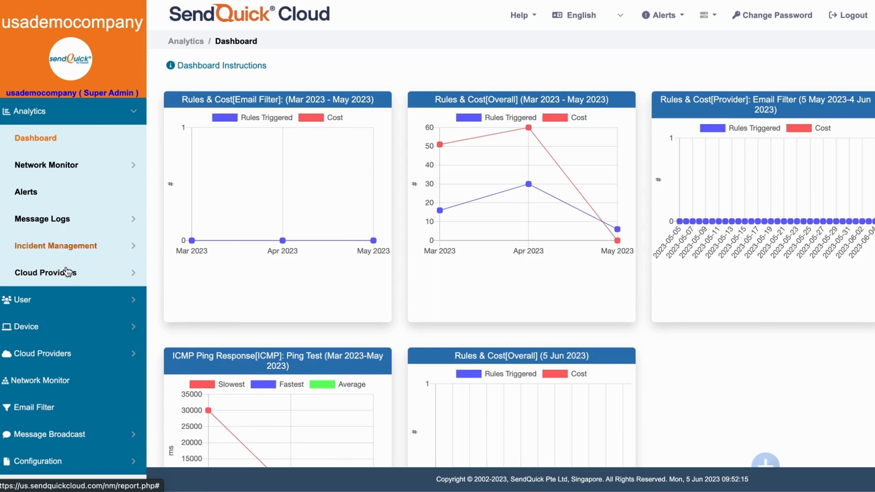
{"action": "left_click", "coordinate": [68, 272]}
{"action": "scroll", "coordinate": [67, 275], "scroll_direction": "down", "scroll_amount": 1}
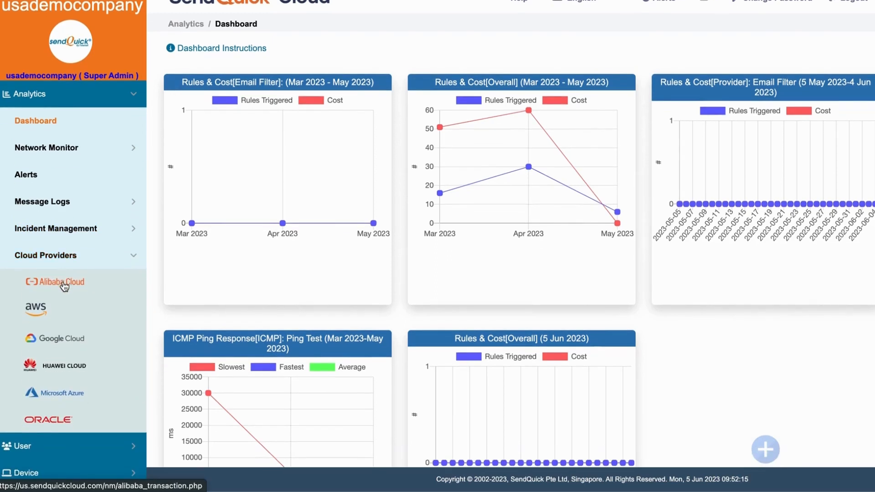
{"action": "left_click", "coordinate": [68, 255]}
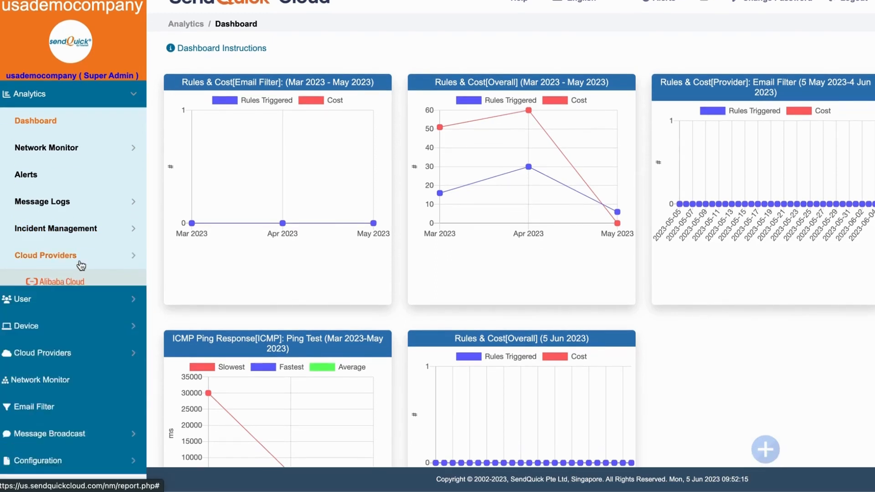
{"action": "left_click", "coordinate": [83, 127]}
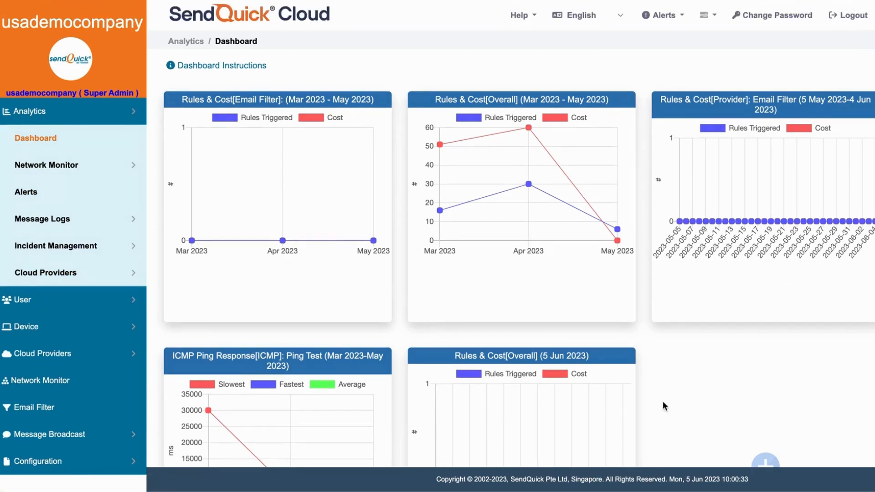
Step: Start a new dashboard chart by Service Category with Total Rules Triggered and Notification Cost as its metrics
{"action": "scroll", "coordinate": [662, 401], "scroll_direction": "down", "scroll_amount": 3}
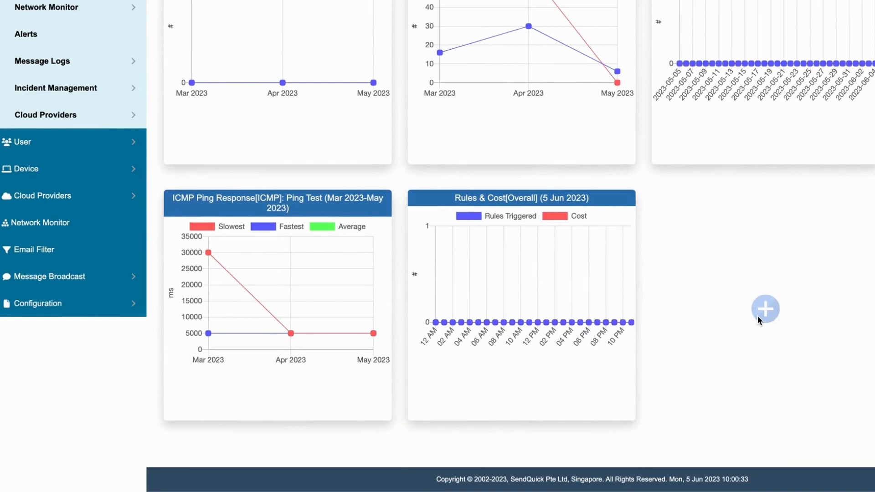
{"action": "left_click", "coordinate": [759, 314]}
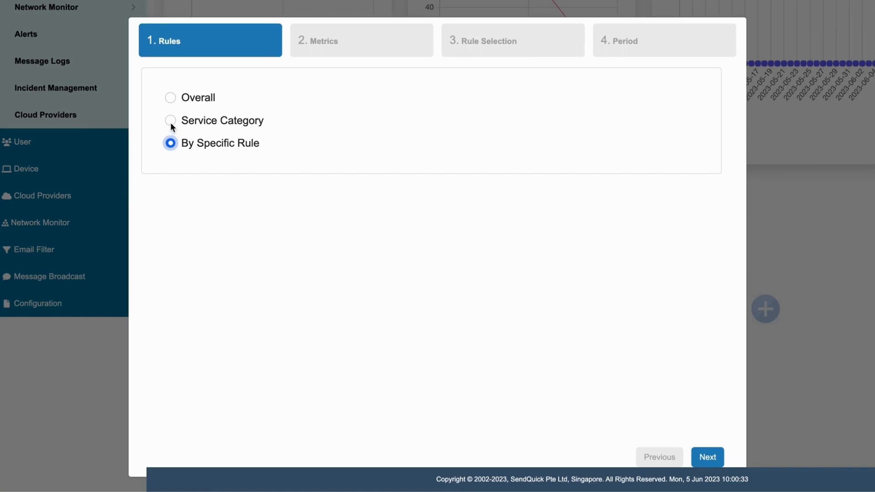
{"action": "left_click", "coordinate": [708, 457]}
{"action": "left_click", "coordinate": [196, 99]}
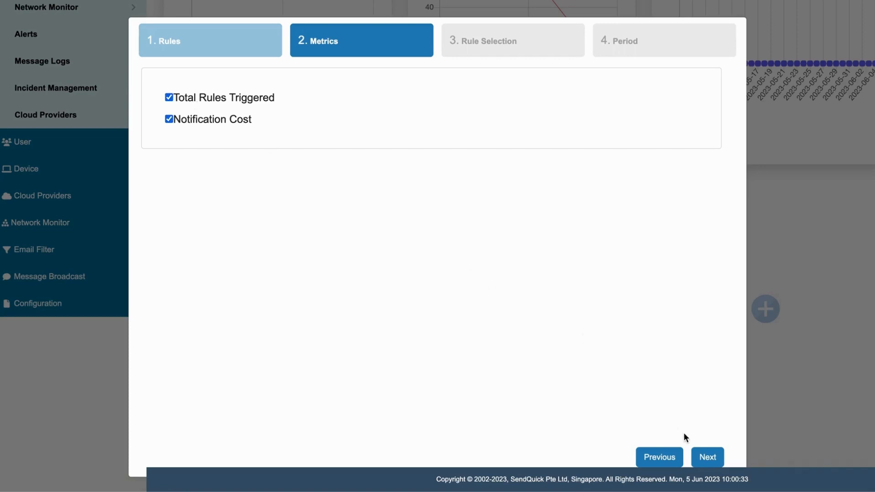
{"action": "left_click", "coordinate": [704, 457]}
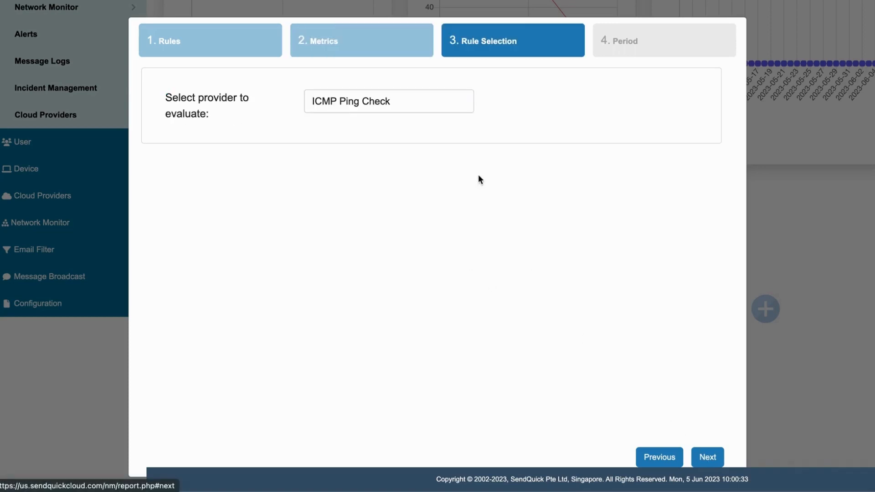
Step: Choose ICMP Ping Check as the provider to evaluate and Today as the chart's period
{"action": "left_click", "coordinate": [411, 107]}
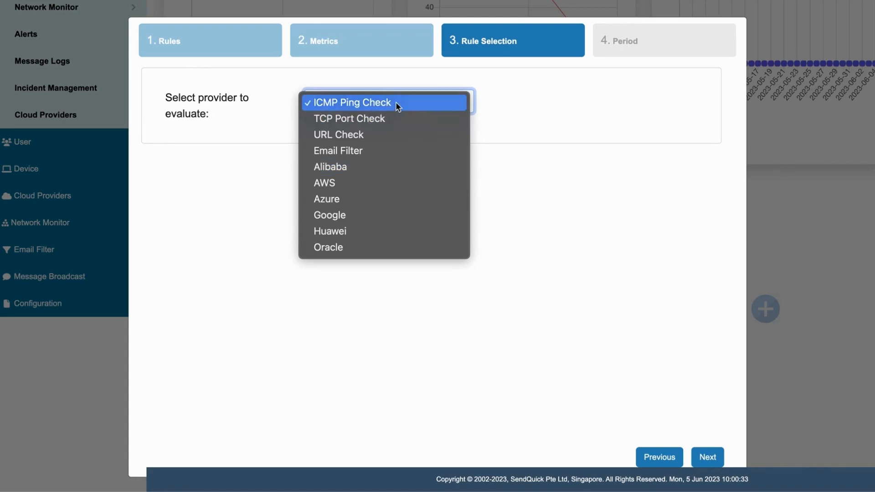
{"action": "left_click", "coordinate": [396, 102]}
{"action": "left_click", "coordinate": [696, 452]}
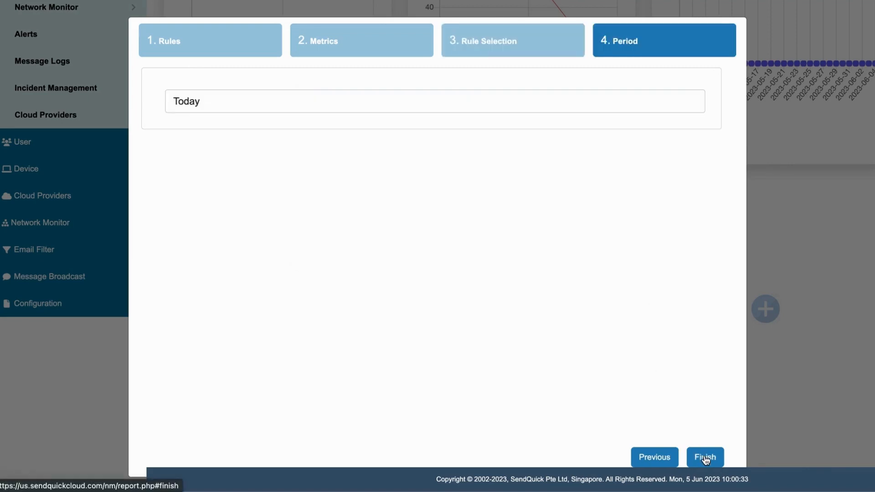
{"action": "left_click", "coordinate": [530, 104]}
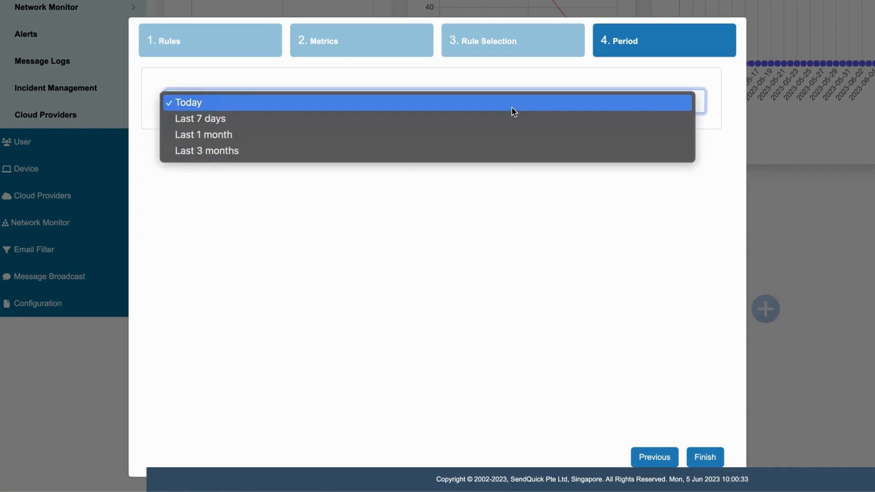
{"action": "left_click", "coordinate": [511, 105]}
Step: Switch the chart to By Specific Rule and select the ICMP Response metrics Min, Max and Avg Resp Time
{"action": "left_click", "coordinate": [245, 43]}
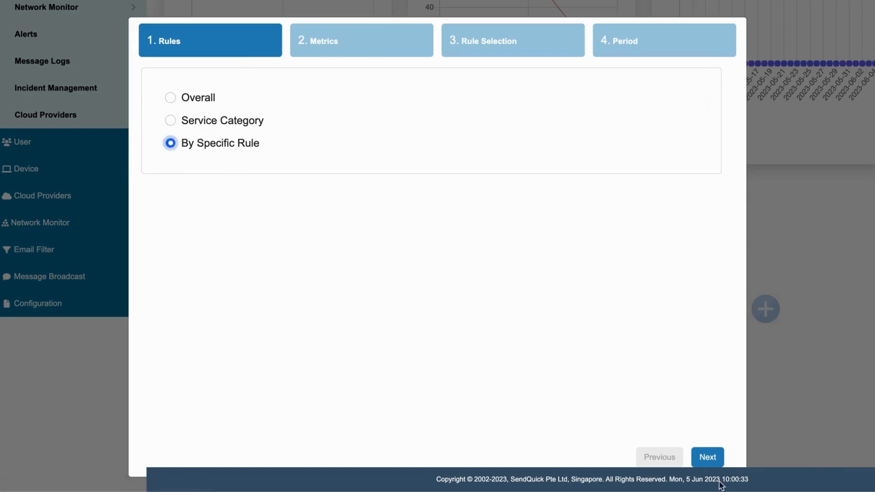
{"action": "left_click", "coordinate": [708, 458]}
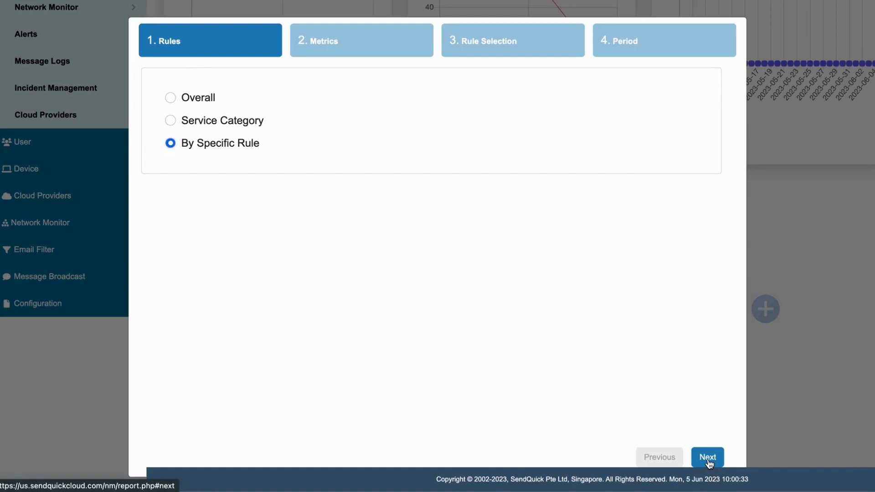
{"action": "left_click", "coordinate": [418, 105]}
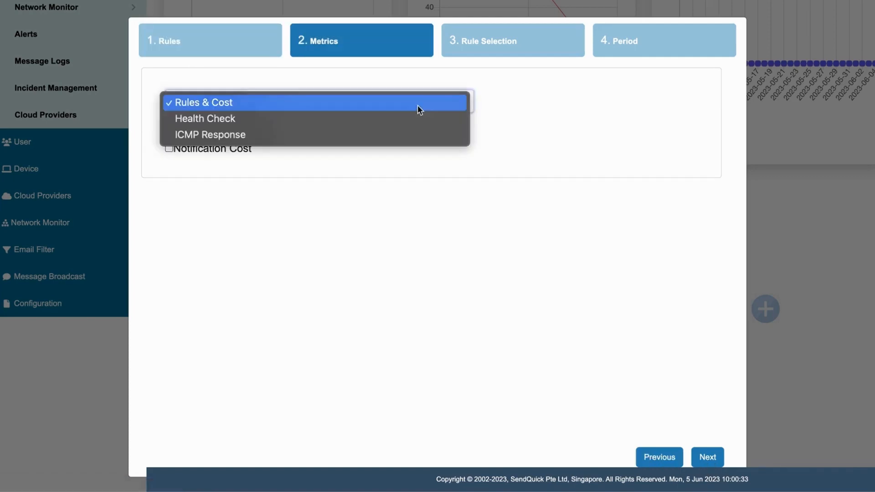
{"action": "left_click", "coordinate": [403, 137]}
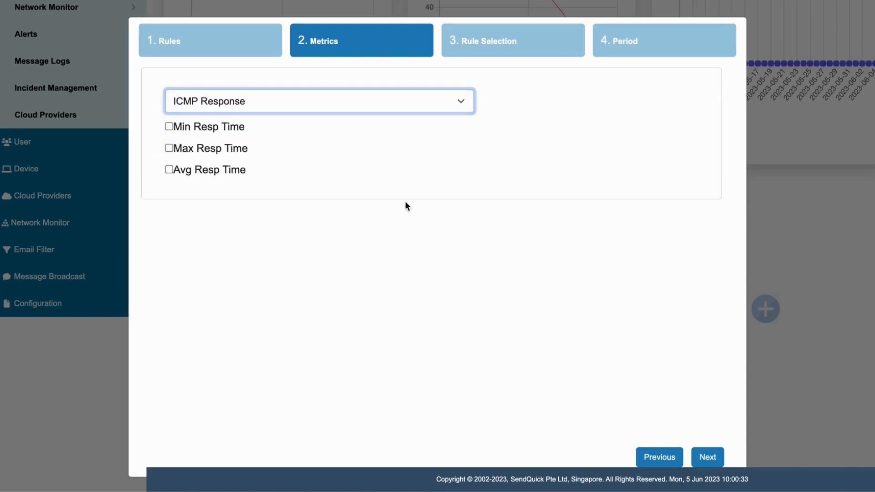
{"action": "left_click", "coordinate": [196, 129]}
{"action": "left_click", "coordinate": [196, 151]}
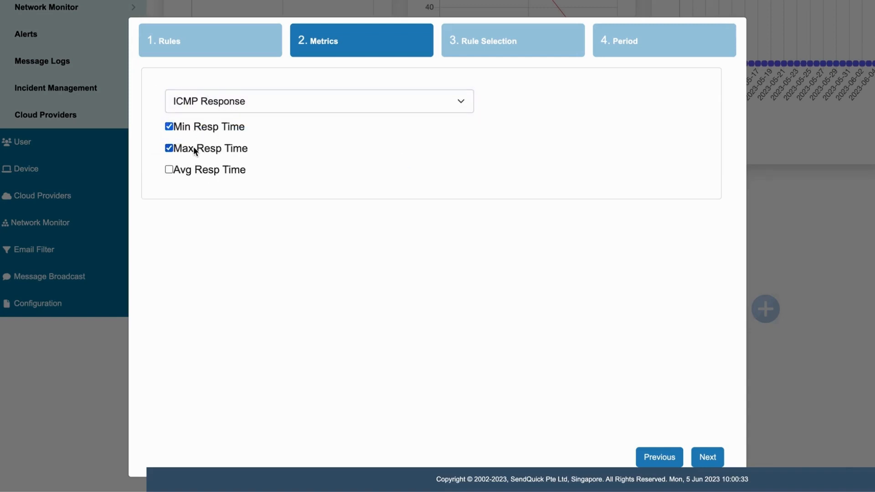
{"action": "left_click", "coordinate": [195, 171]}
Step: Keep Ping Test as the rule to evaluate and review the period options, leaving Today selected
{"action": "left_click", "coordinate": [708, 455]}
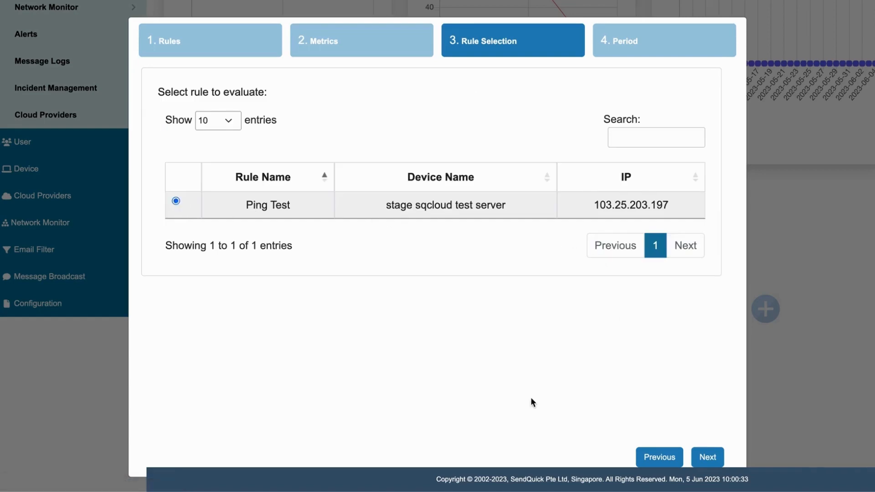
{"action": "left_click", "coordinate": [707, 457]}
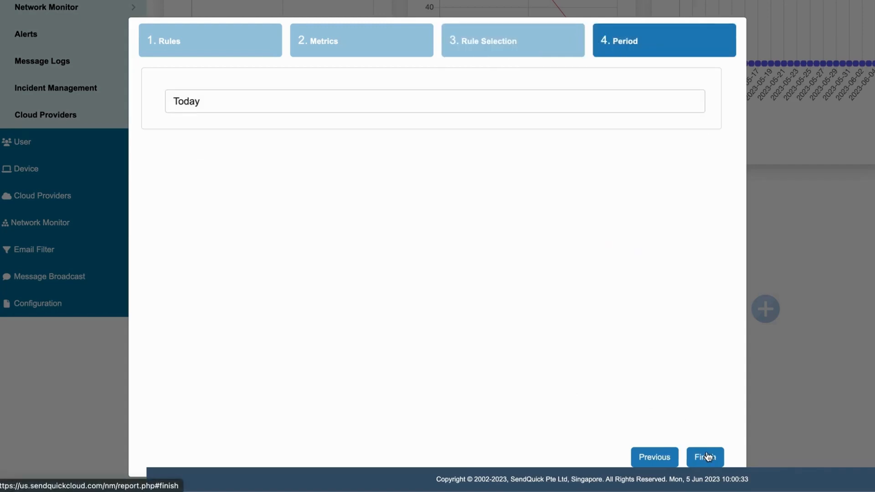
{"action": "left_click", "coordinate": [557, 106]}
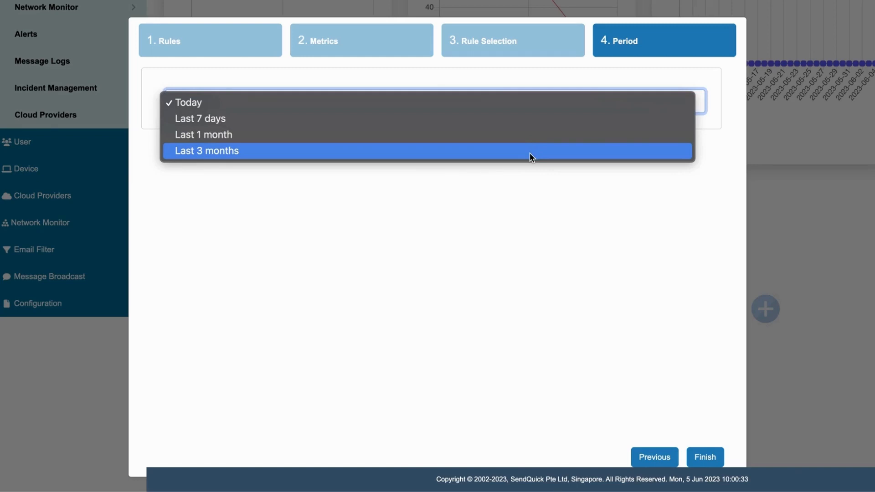
{"action": "left_click", "coordinate": [489, 205]}
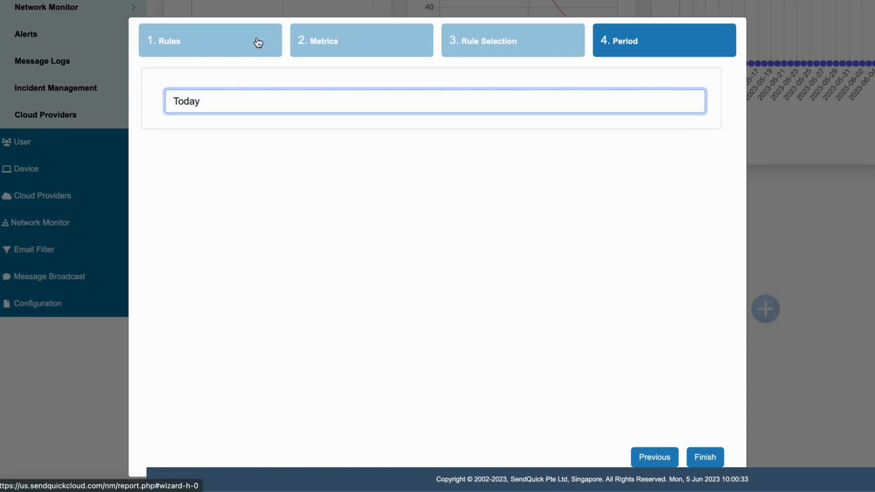
Step: Change the chart's rule scope to Overall and select the Total Rules Triggered and Notification Cost metrics
{"action": "left_click", "coordinate": [258, 43]}
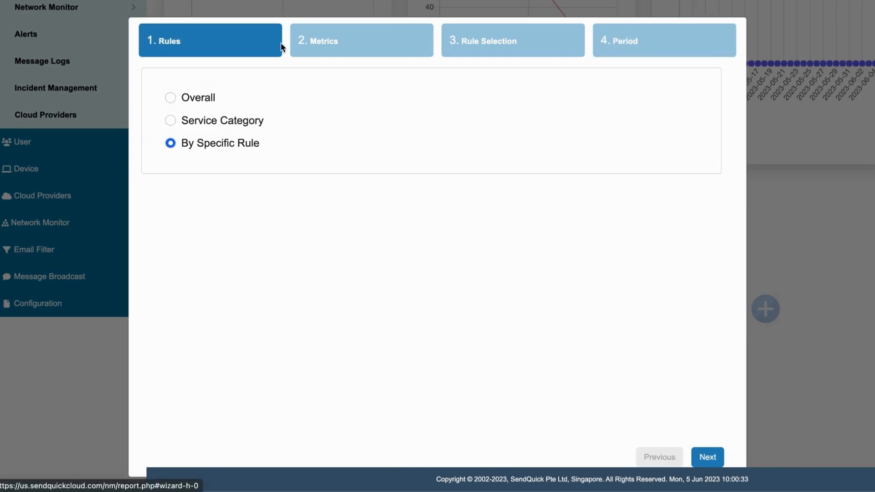
{"action": "left_click", "coordinate": [193, 99]}
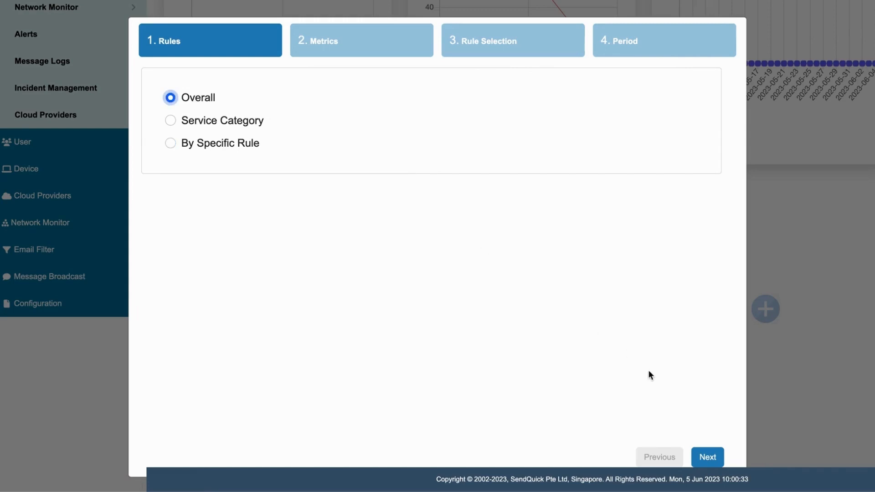
{"action": "left_click", "coordinate": [708, 457]}
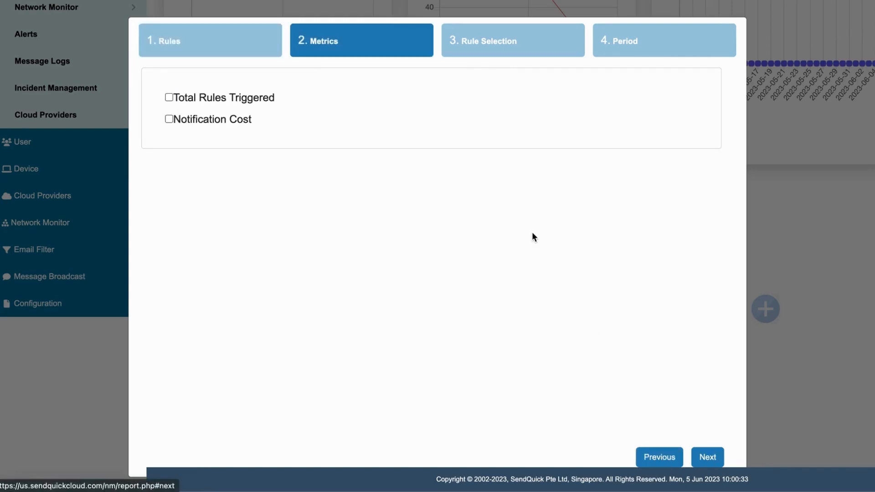
{"action": "left_click", "coordinate": [197, 97]}
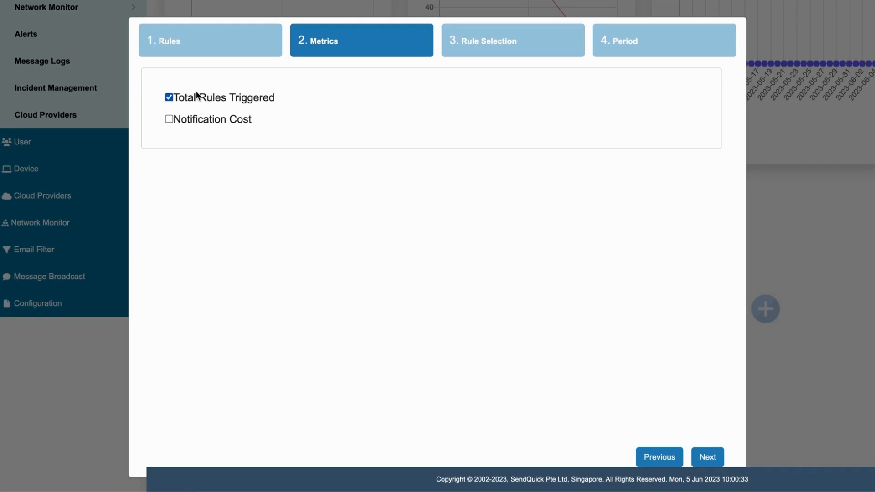
{"action": "left_click", "coordinate": [195, 120]}
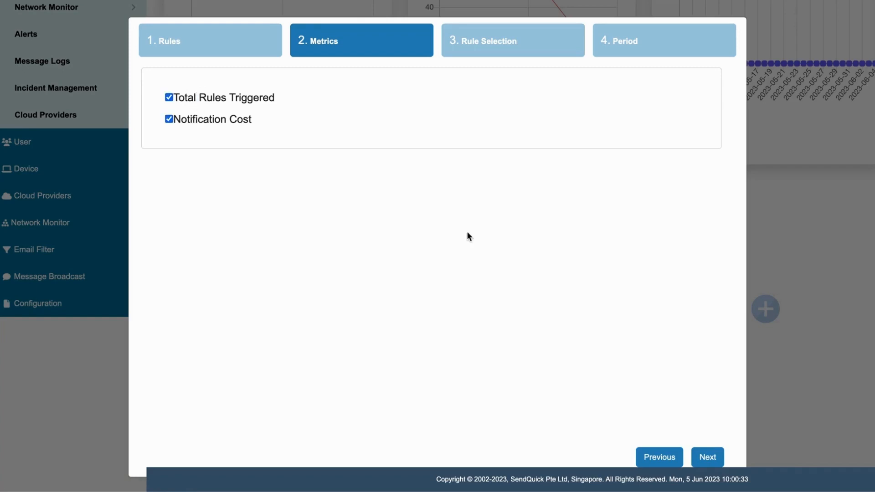
{"action": "left_click", "coordinate": [716, 459]}
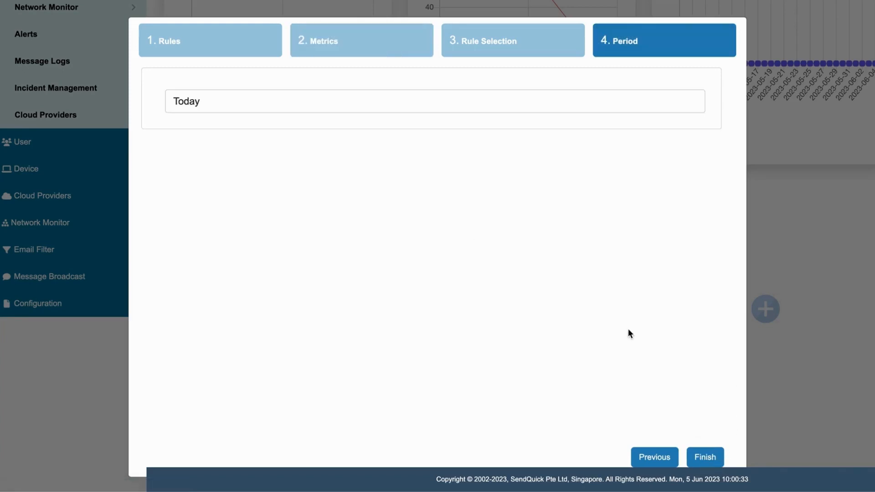
Step: Set the chart's period to Last 1 month and finish adding it to the dashboard
{"action": "left_click", "coordinate": [471, 102]}
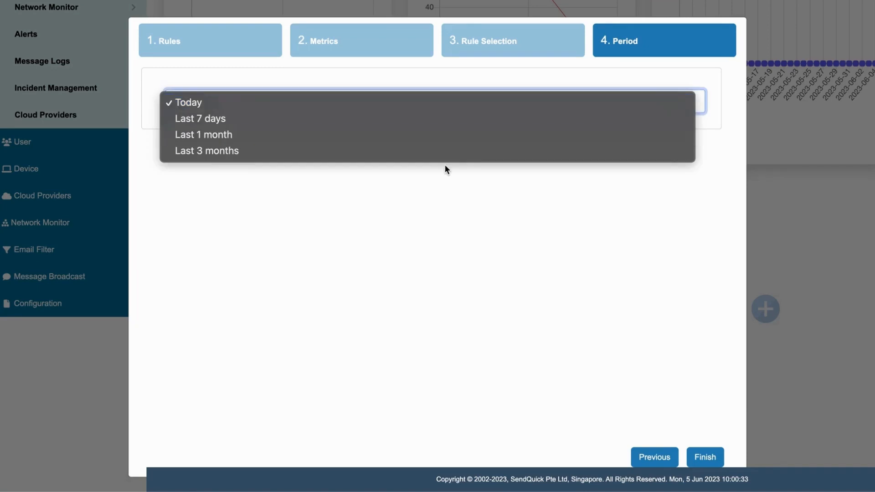
{"action": "left_click", "coordinate": [400, 134]}
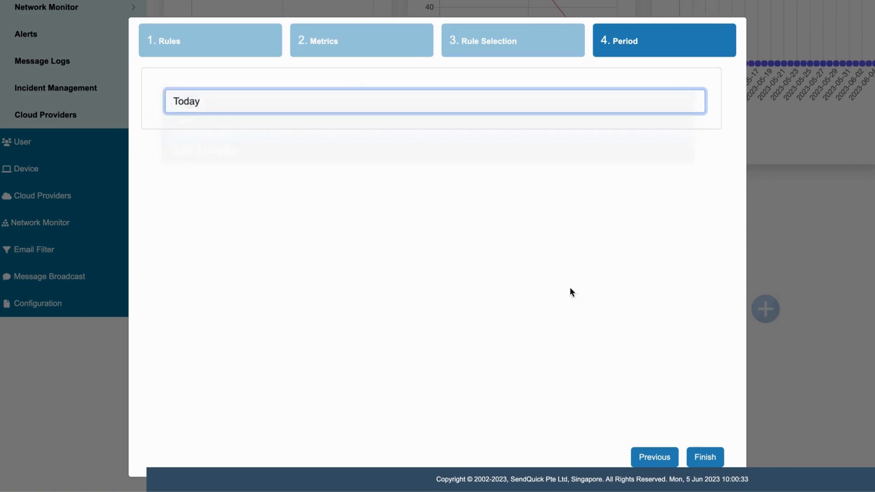
{"action": "left_click", "coordinate": [712, 455]}
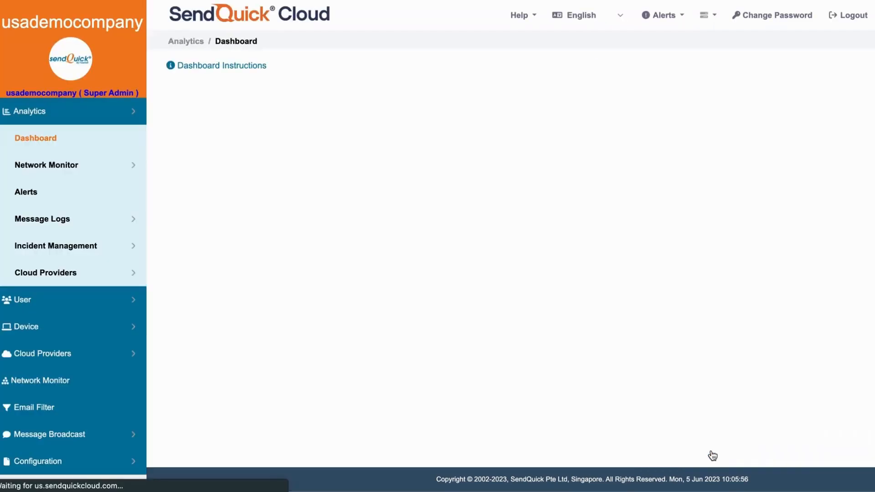
{"action": "scroll", "coordinate": [712, 455], "scroll_direction": "down", "scroll_amount": 3}
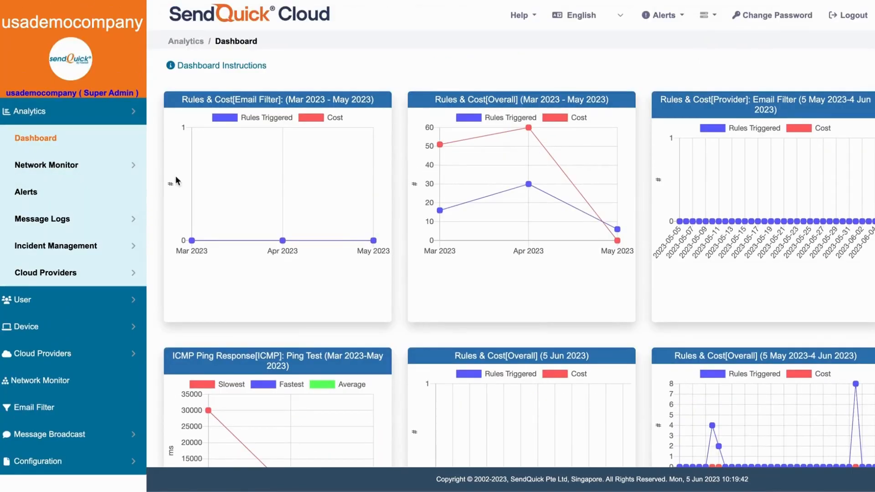
Step: Open the Network Monitor Rule Availability report in Analytics and set its period to Date Range
{"action": "left_click", "coordinate": [117, 168]}
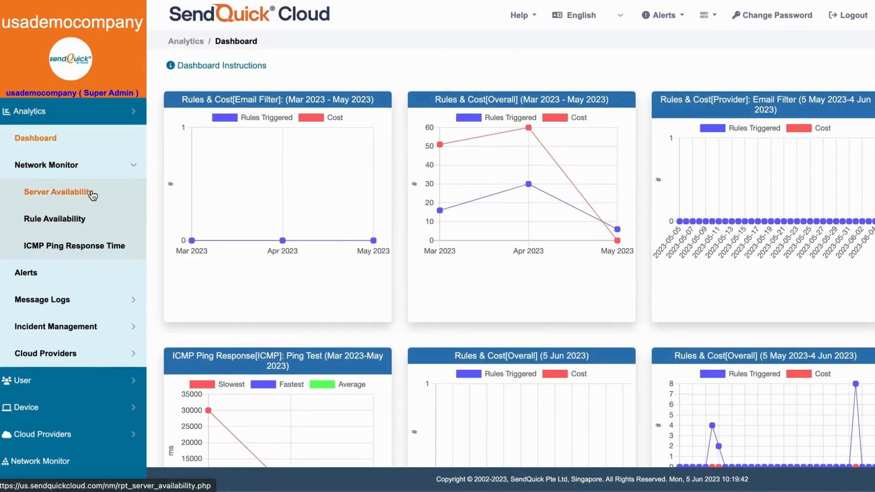
{"action": "left_click", "coordinate": [79, 220]}
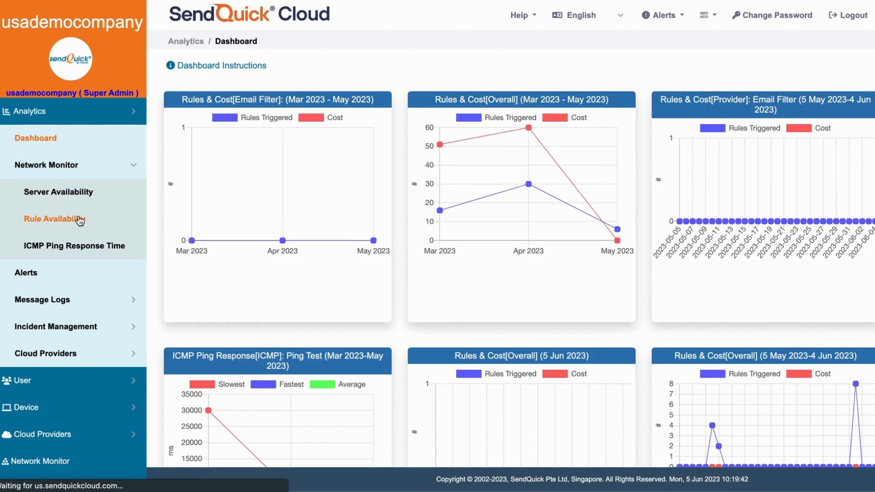
{"action": "left_click", "coordinate": [493, 98]}
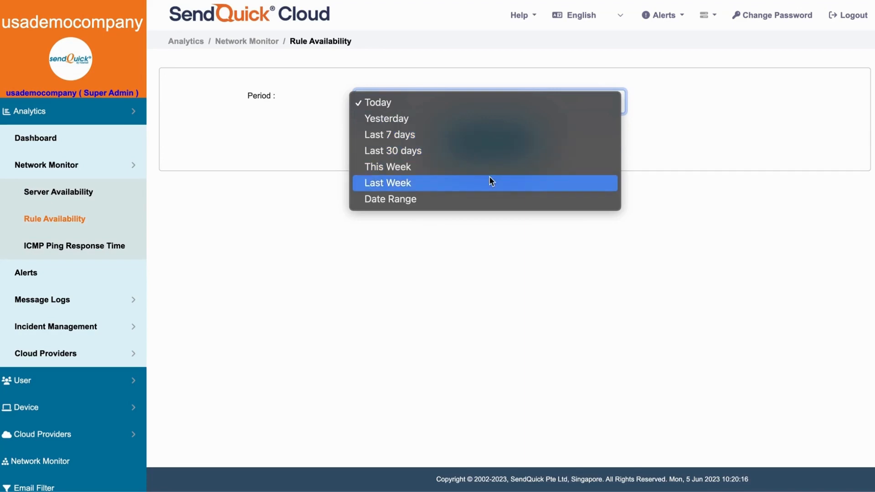
{"action": "left_click", "coordinate": [486, 193]}
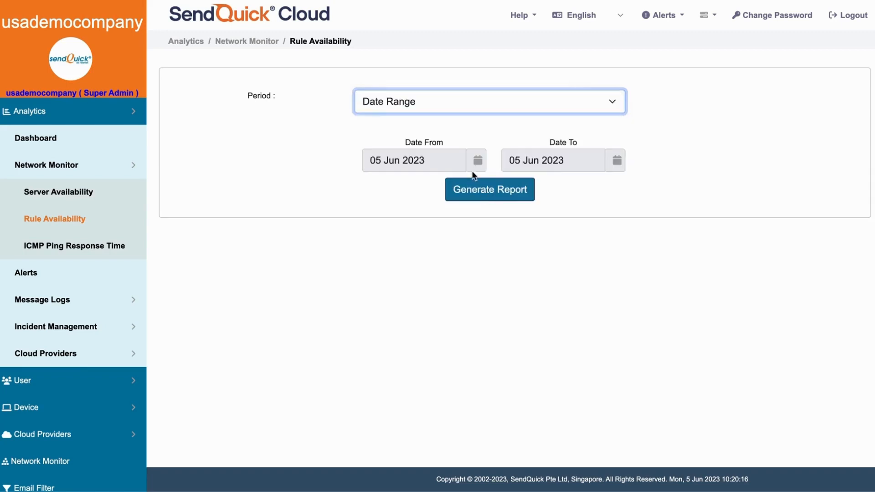
Step: Set the report's start date to 05 Jun 2022, keep 05 Jun 2023 as the end date, and generate the report
{"action": "left_click", "coordinate": [472, 171]}
{"action": "left_click", "coordinate": [415, 187]}
{"action": "left_click", "coordinate": [420, 186]}
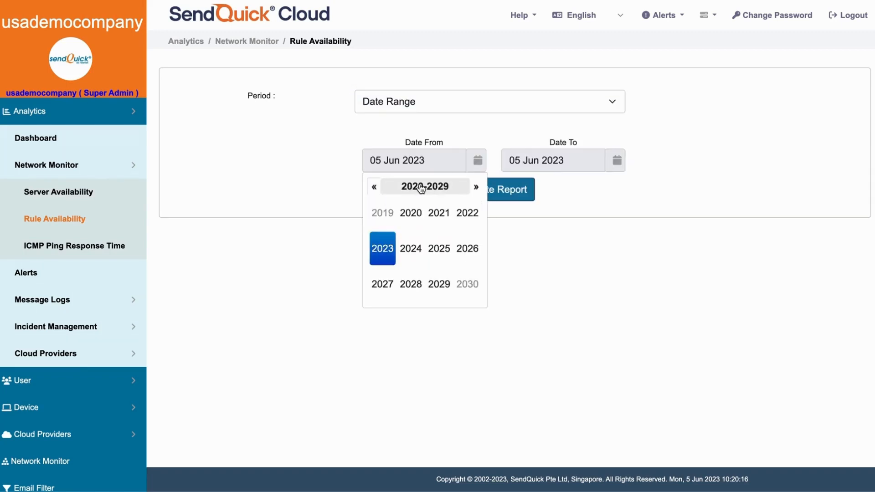
{"action": "left_click", "coordinate": [464, 224]}
{"action": "left_click", "coordinate": [410, 248]}
{"action": "left_click", "coordinate": [381, 236]}
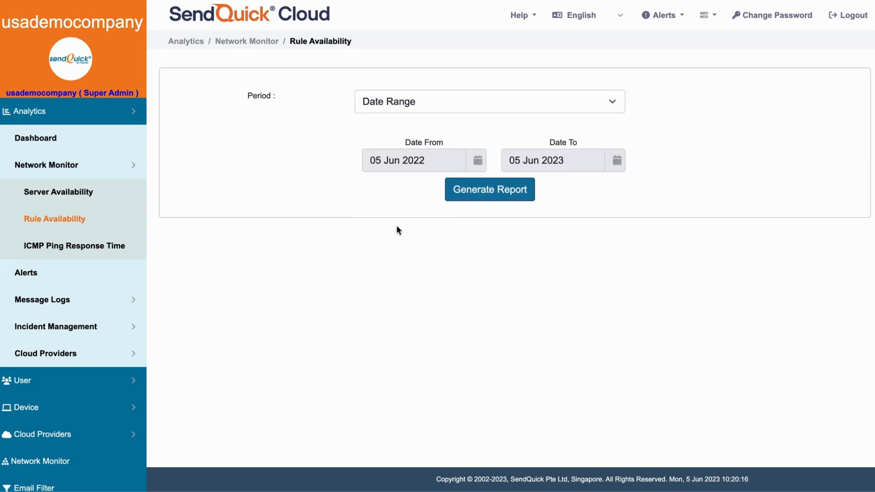
{"action": "left_click", "coordinate": [475, 192]}
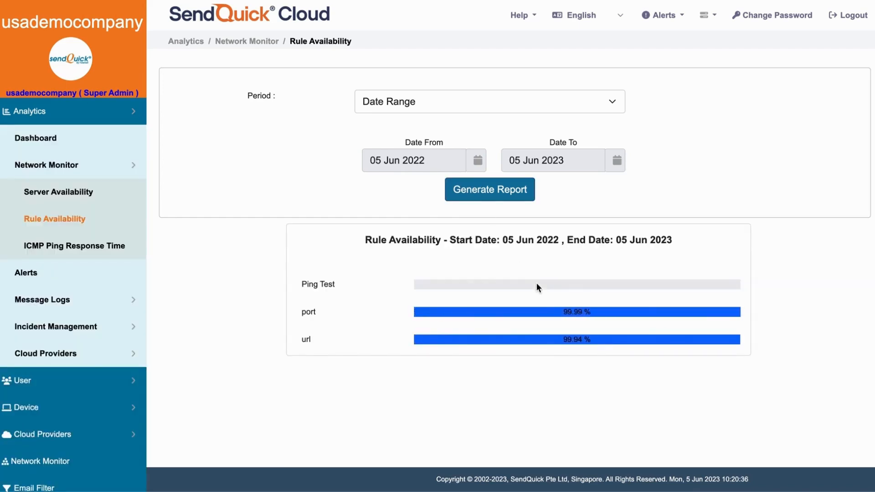
Step: Generate the ICMP Ping Response Time report for the last 30 days and view its results and export options
{"action": "left_click", "coordinate": [99, 242]}
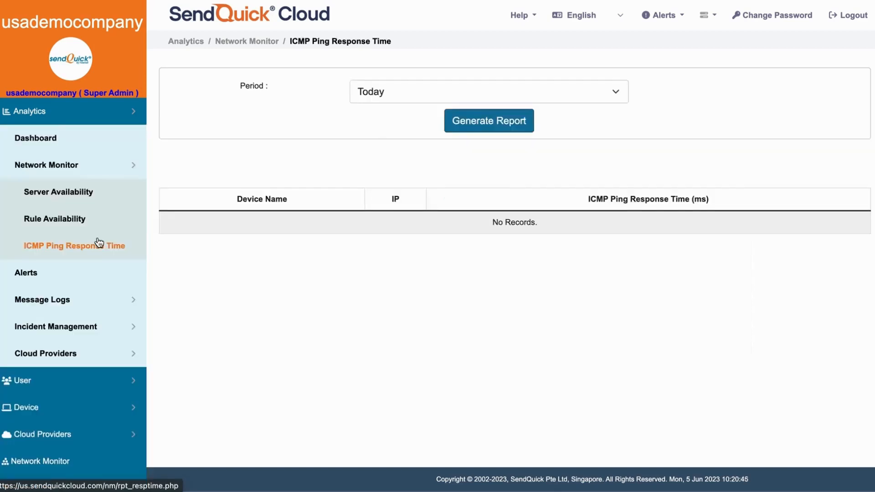
{"action": "left_click", "coordinate": [487, 91]}
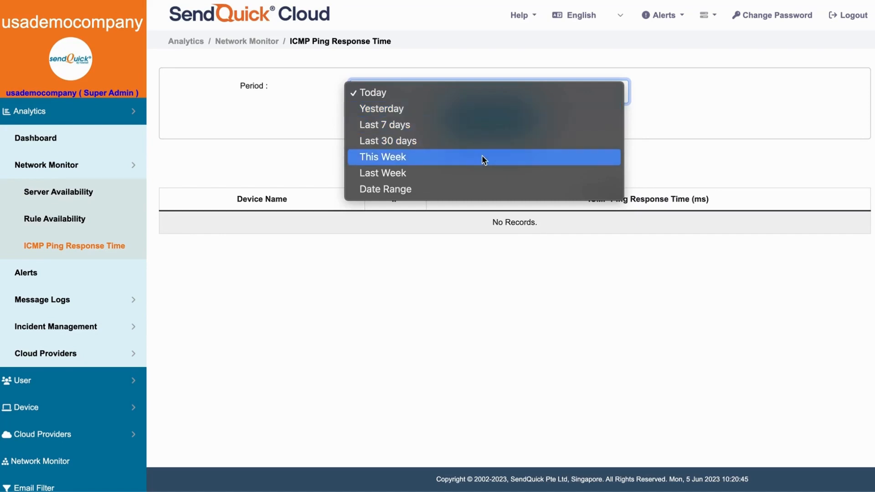
{"action": "left_click", "coordinate": [486, 140]}
{"action": "left_click", "coordinate": [486, 133]}
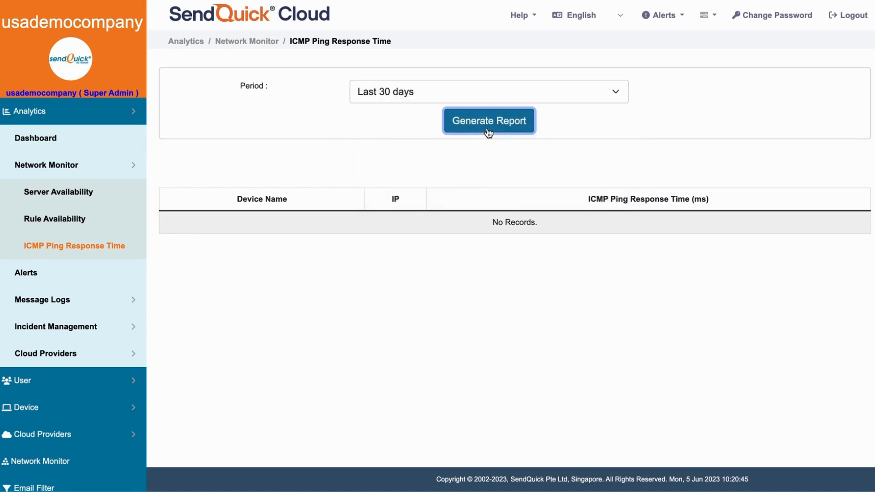
{"action": "scroll", "coordinate": [493, 218], "scroll_direction": "down", "scroll_amount": 1}
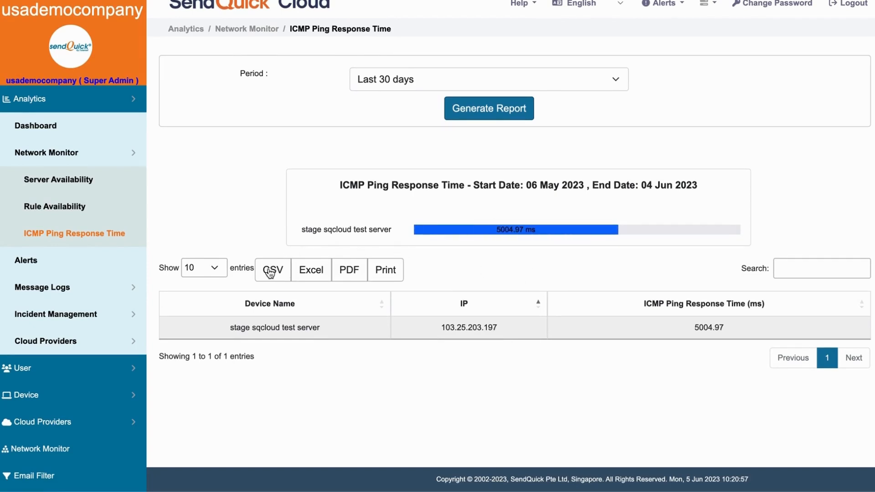
Step: Generate the Analytics Alerts report for the last 30 days
{"action": "left_click", "coordinate": [124, 162]}
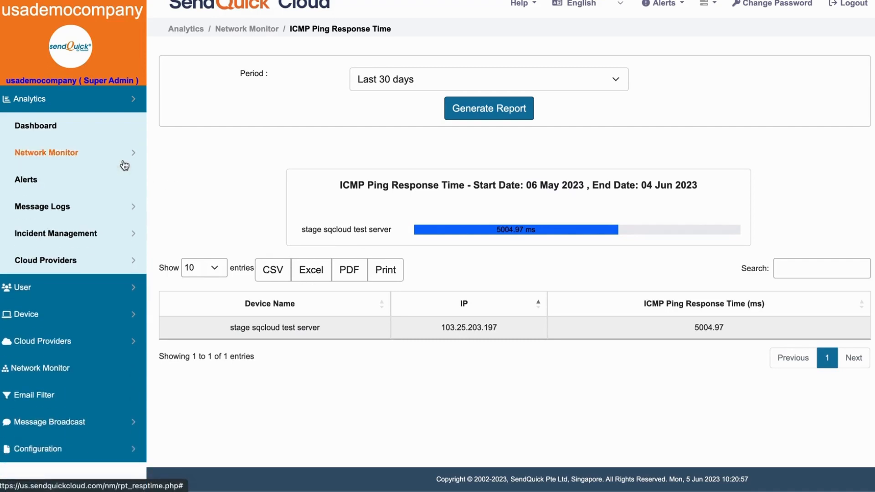
{"action": "left_click", "coordinate": [102, 188]}
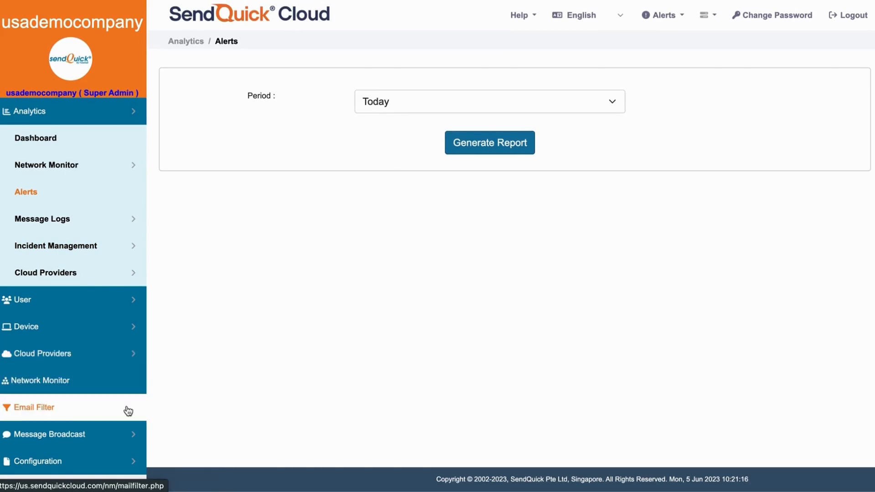
{"action": "left_click", "coordinate": [485, 101]}
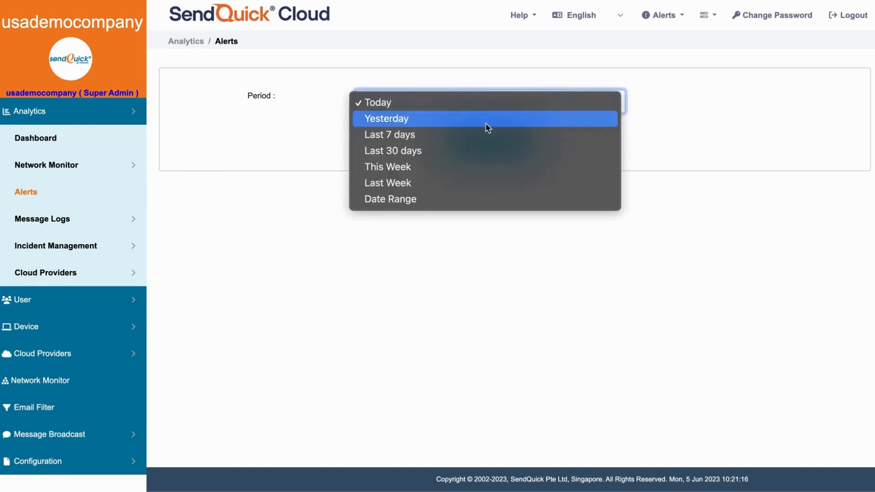
{"action": "left_click", "coordinate": [482, 151]}
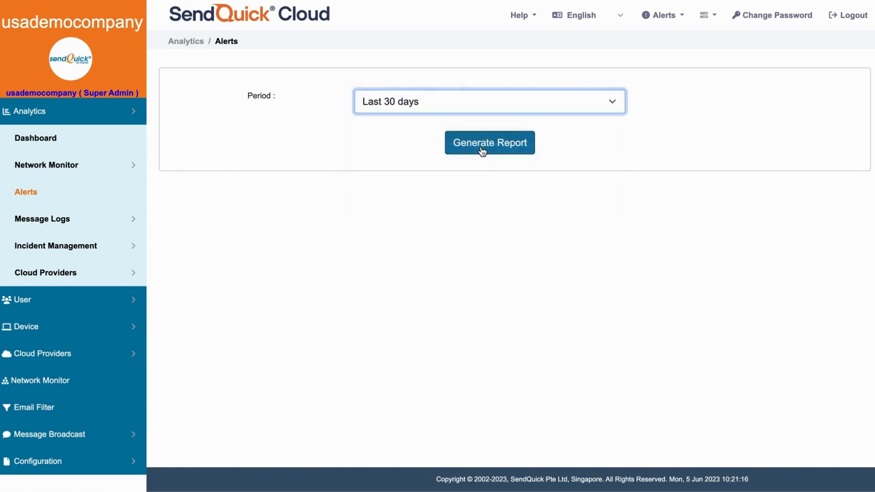
{"action": "left_click", "coordinate": [492, 152]}
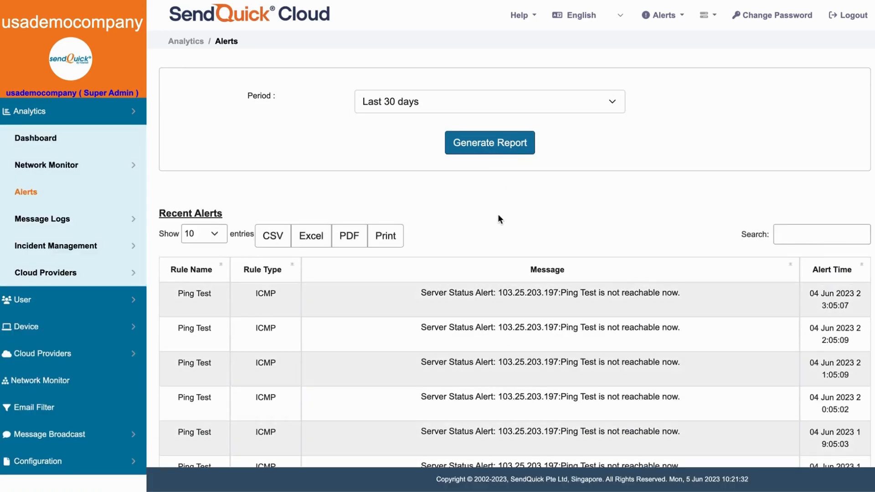
Step: Show 25 entries per page in the Recent Alerts table and look through the listed alerts
{"action": "scroll", "coordinate": [498, 218], "scroll_direction": "down", "scroll_amount": 5}
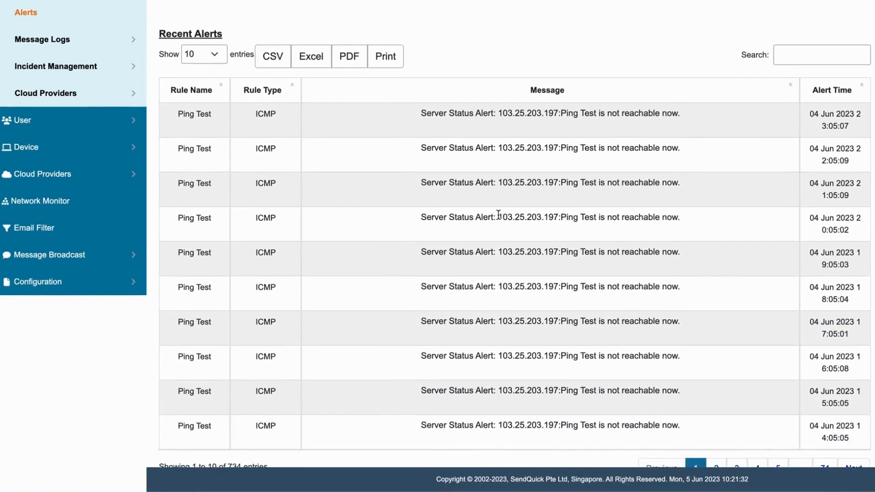
{"action": "scroll", "coordinate": [498, 214], "scroll_direction": "down", "scroll_amount": 3}
{"action": "scroll", "coordinate": [498, 214], "scroll_direction": "up", "scroll_amount": 6}
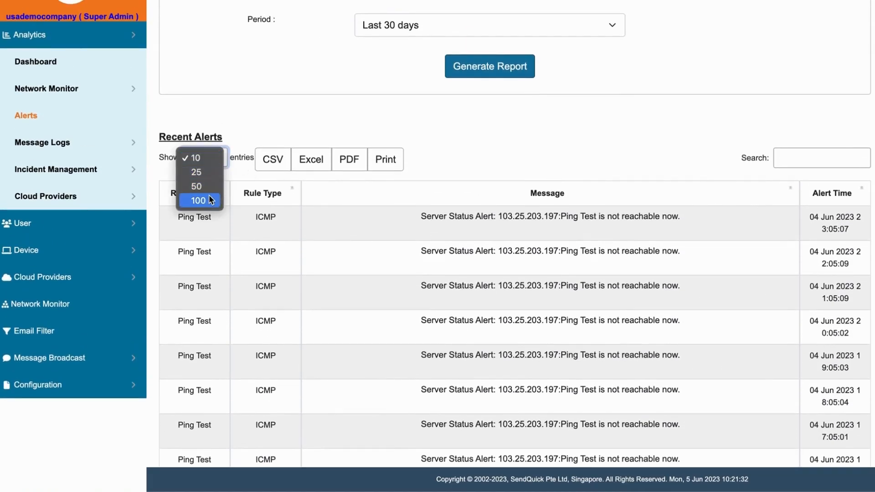
{"action": "left_click", "coordinate": [209, 171]}
{"action": "scroll", "coordinate": [343, 236], "scroll_direction": "down", "scroll_amount": 12}
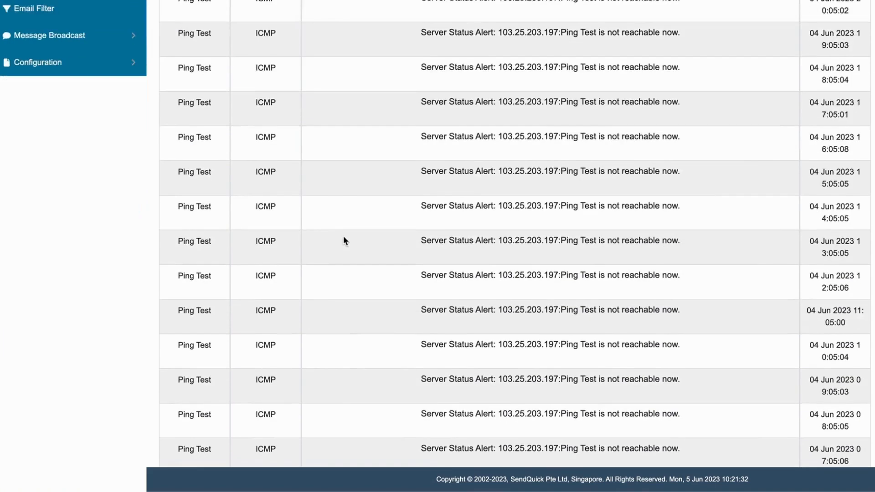
{"action": "scroll", "coordinate": [343, 236], "scroll_direction": "up", "scroll_amount": 10}
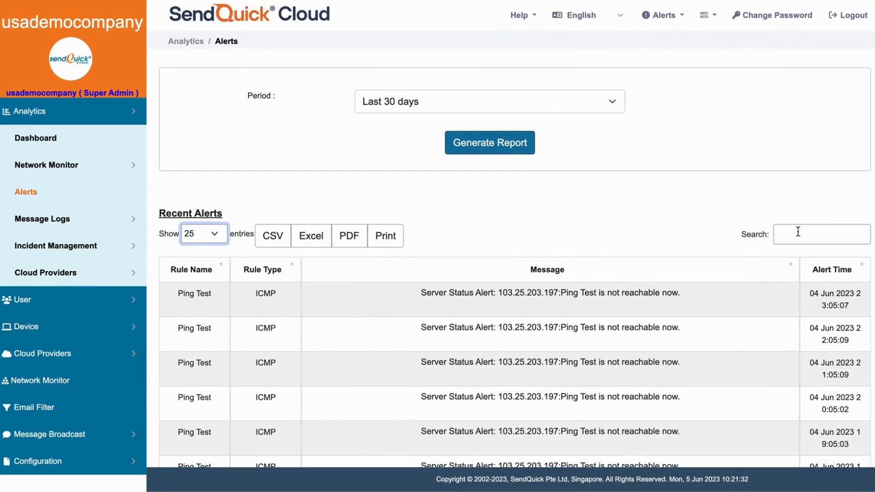
Step: Search the recent alerts for "pin", clear the search, and sort the table by Rule Name
{"action": "left_click", "coordinate": [798, 232]}
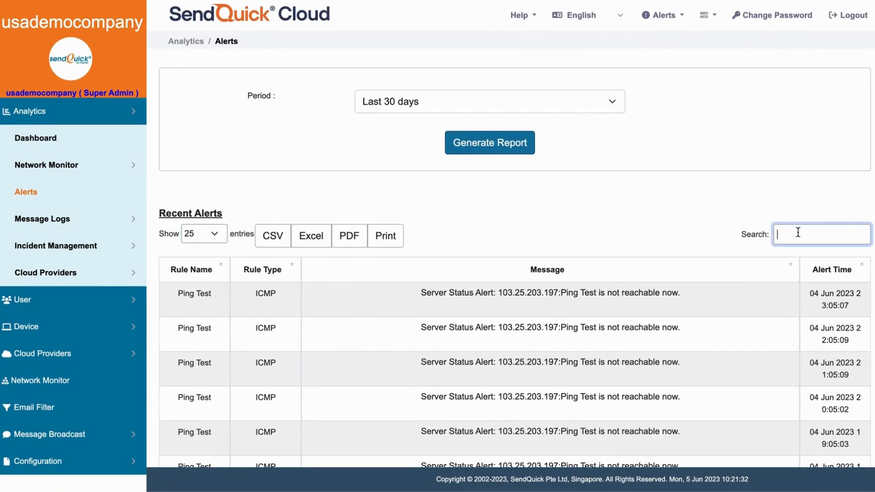
{"action": "type", "text": "pin"}
{"action": "left_click", "coordinate": [778, 200]}
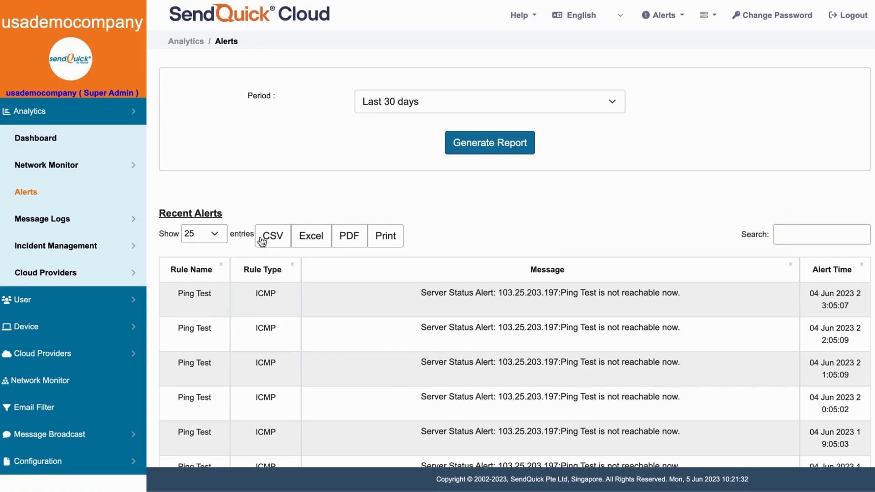
{"action": "left_click", "coordinate": [220, 270]}
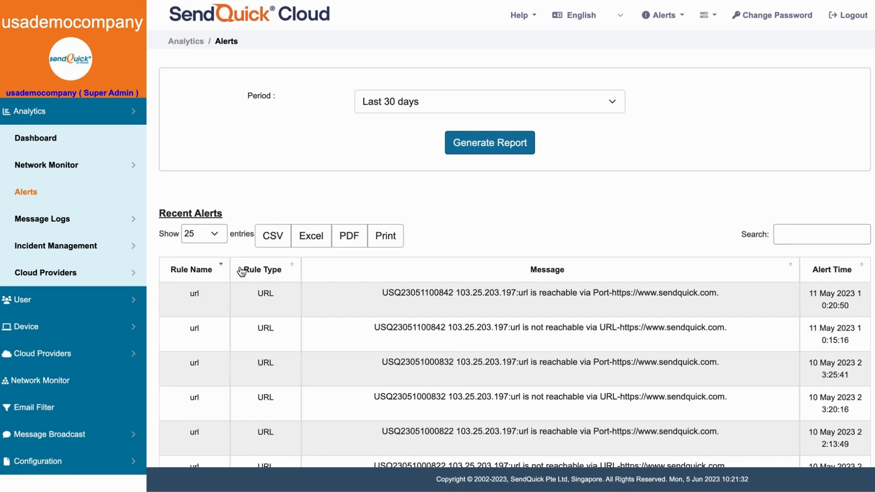
{"action": "left_click", "coordinate": [221, 270]}
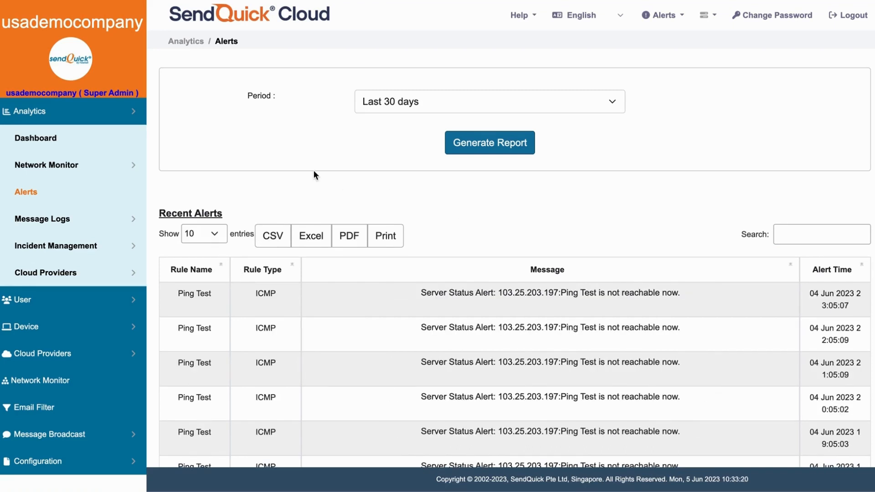
Step: Review the report categories under Message Logs, Incident Management and Cloud Providers in Analytics
{"action": "left_click", "coordinate": [99, 219]}
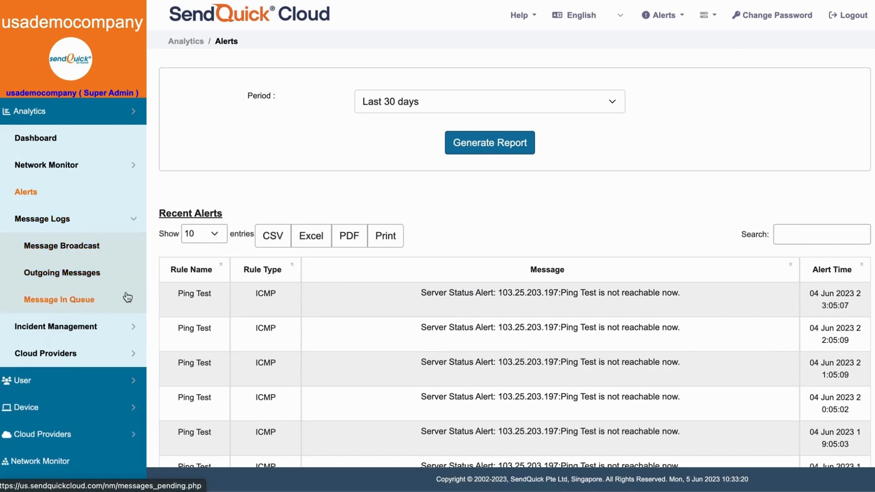
{"action": "scroll", "coordinate": [195, 338], "scroll_direction": "down", "scroll_amount": 5}
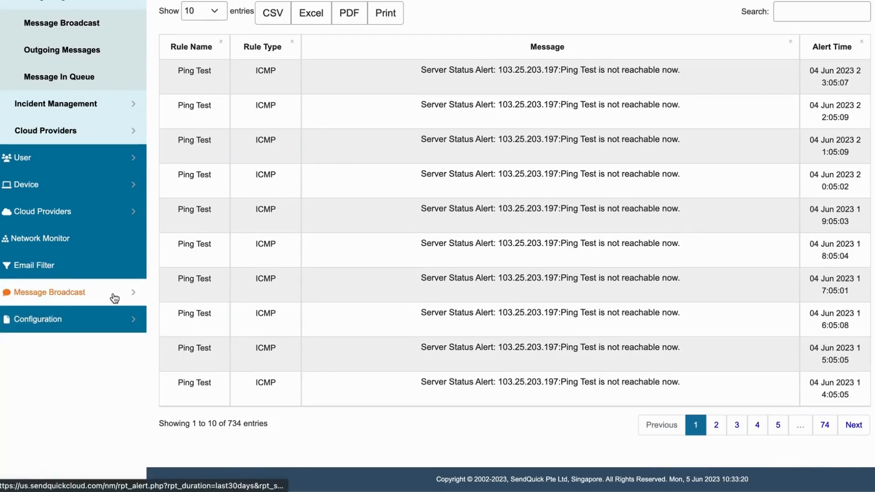
{"action": "scroll", "coordinate": [113, 299], "scroll_direction": "up", "scroll_amount": 5}
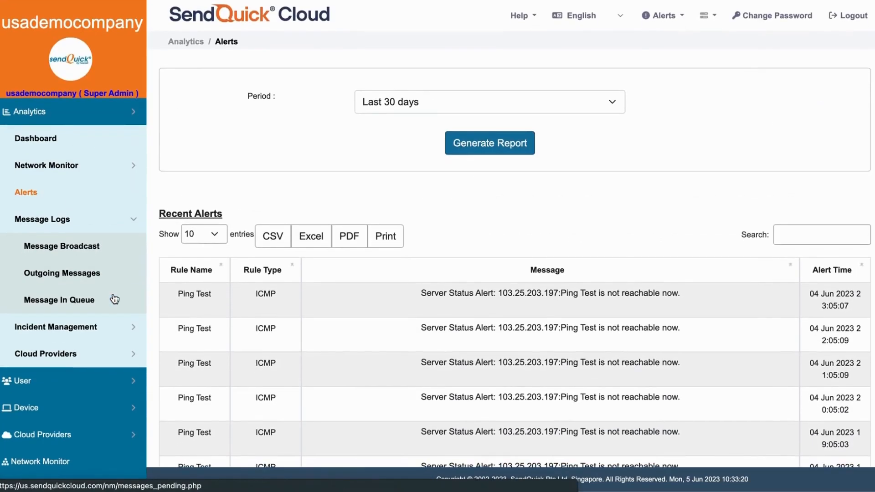
{"action": "left_click", "coordinate": [100, 324]}
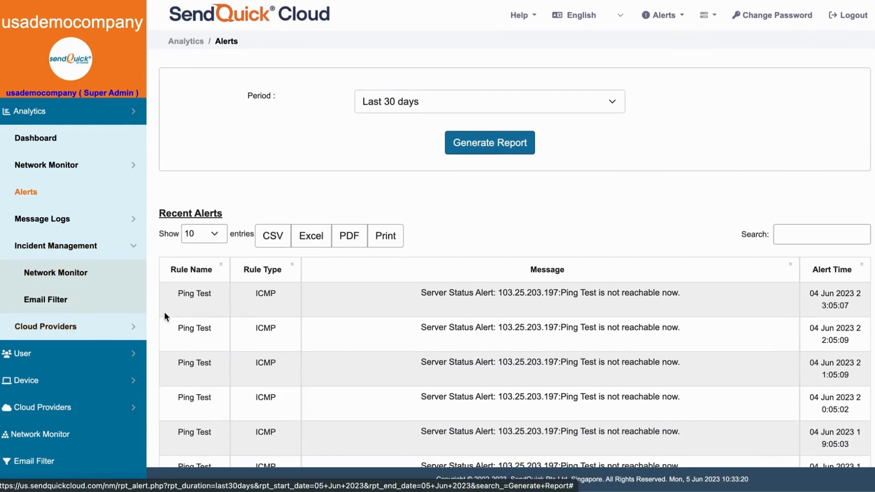
{"action": "left_click", "coordinate": [99, 328]}
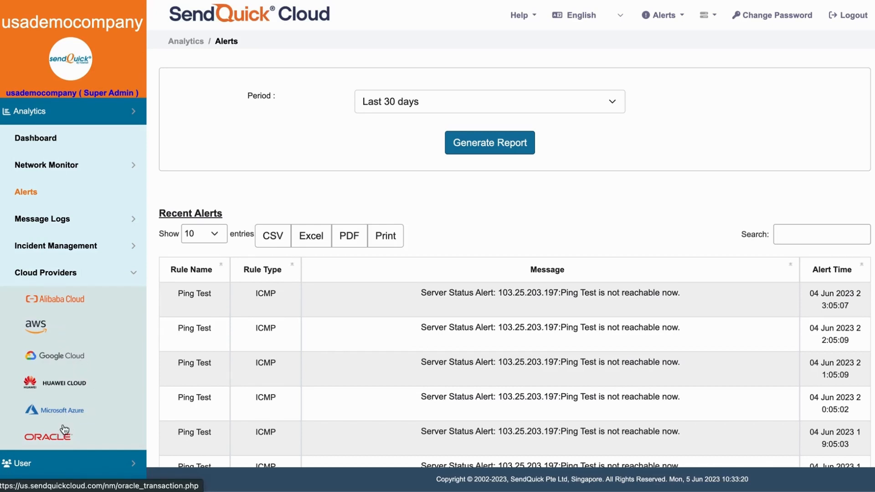
{"action": "left_click", "coordinate": [87, 270]}
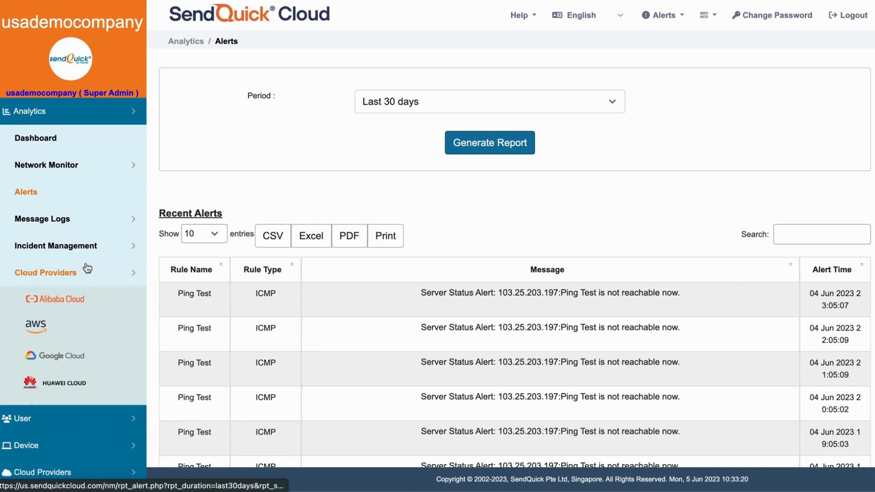
Step: Open the Network Monitor report under Incident Management and set its start date to 05 Feb 2023
{"action": "left_click", "coordinate": [87, 257]}
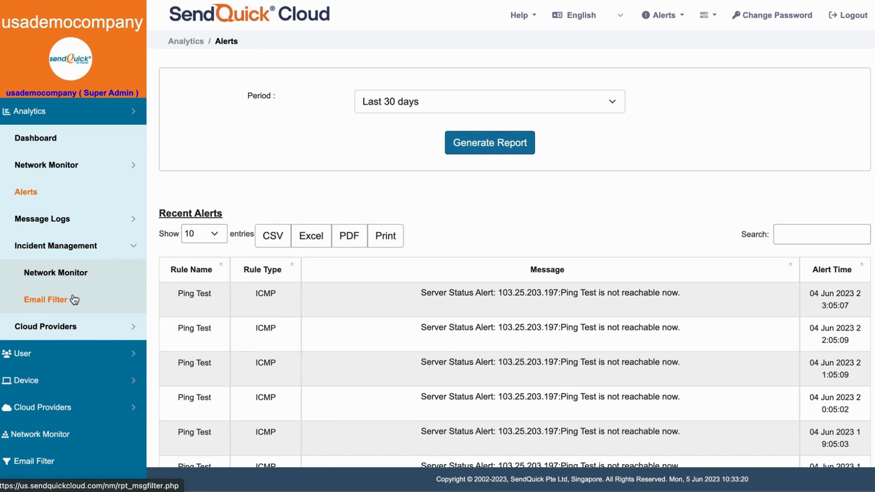
{"action": "left_click", "coordinate": [73, 280]}
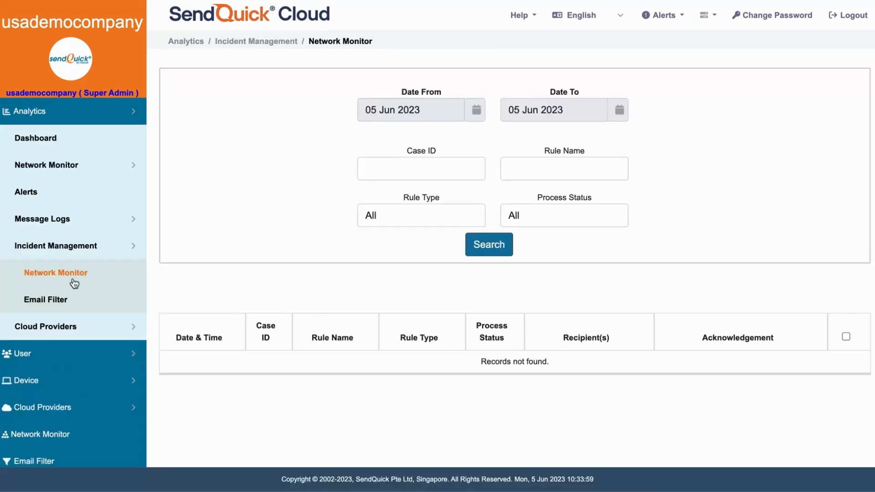
{"action": "left_click", "coordinate": [471, 118]}
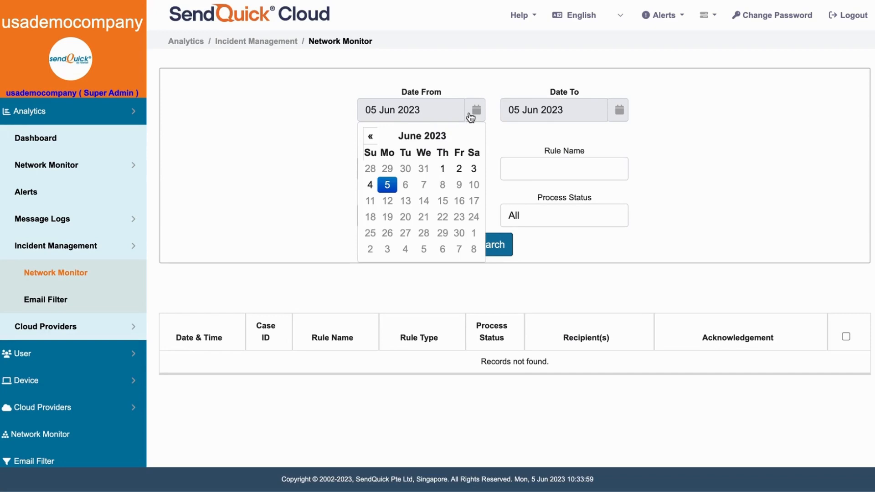
{"action": "left_click", "coordinate": [397, 138]}
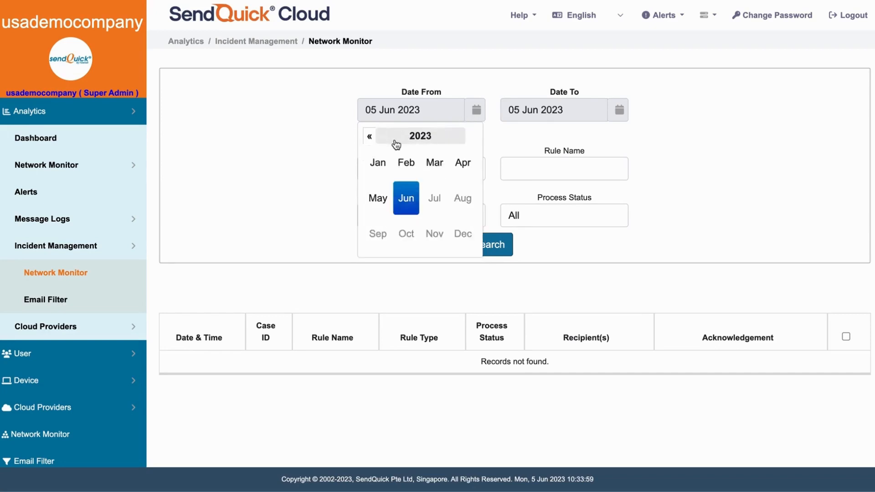
{"action": "left_click", "coordinate": [404, 169]}
{"action": "left_click", "coordinate": [370, 185]}
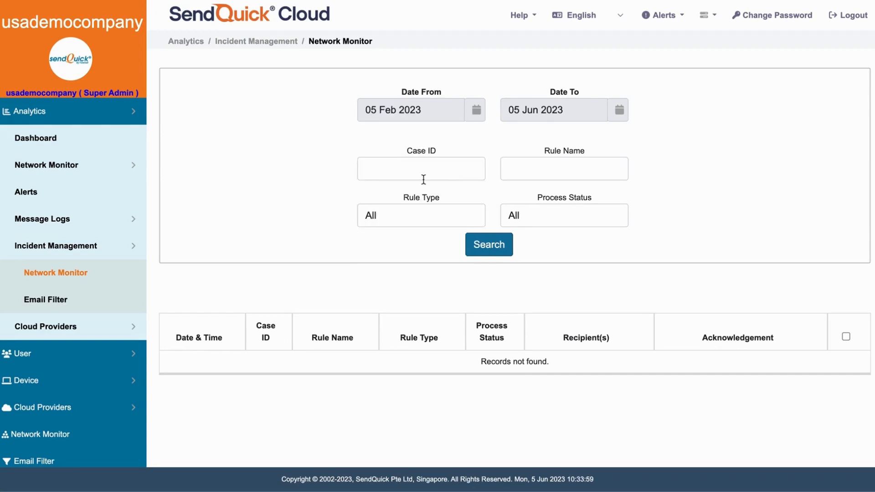
Step: Run the Network Monitor incident search for the chosen date range and look through the listed cases and their acknowledgement status
{"action": "left_click", "coordinate": [474, 241]}
{"action": "scroll", "coordinate": [474, 242], "scroll_direction": "down", "scroll_amount": 6}
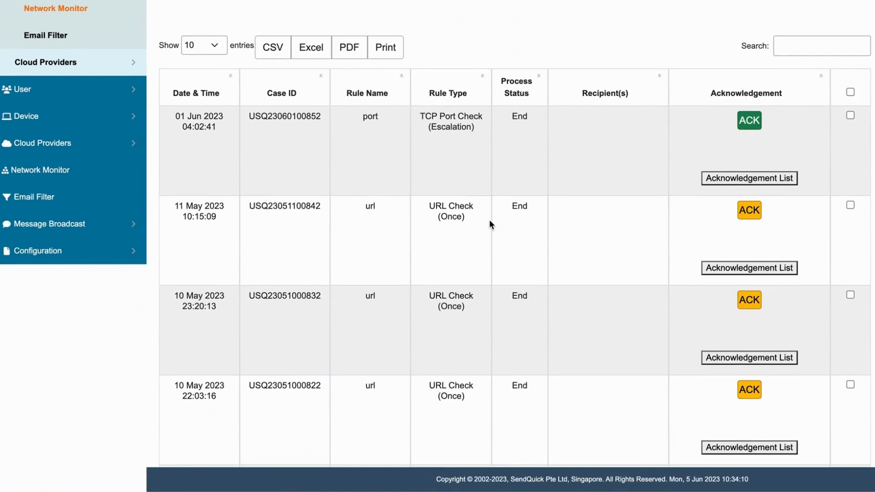
{"action": "scroll", "coordinate": [489, 220], "scroll_direction": "down", "scroll_amount": 1}
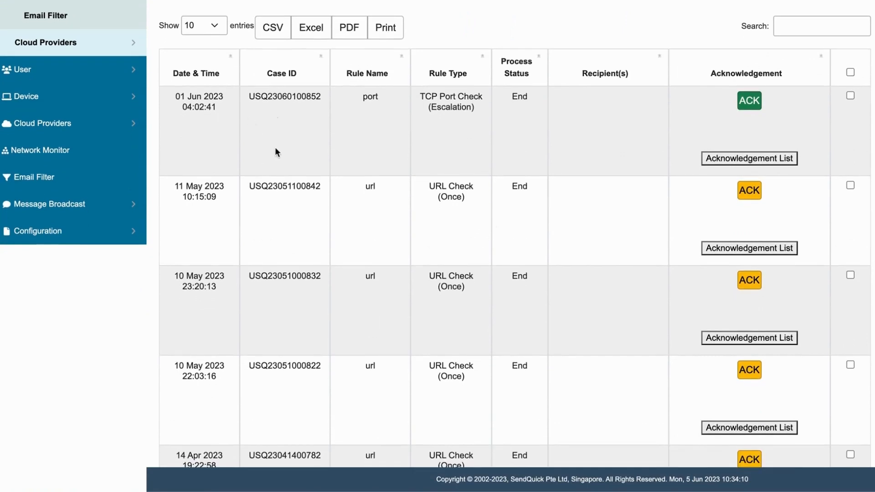
{"action": "scroll", "coordinate": [285, 347], "scroll_direction": "down", "scroll_amount": 5}
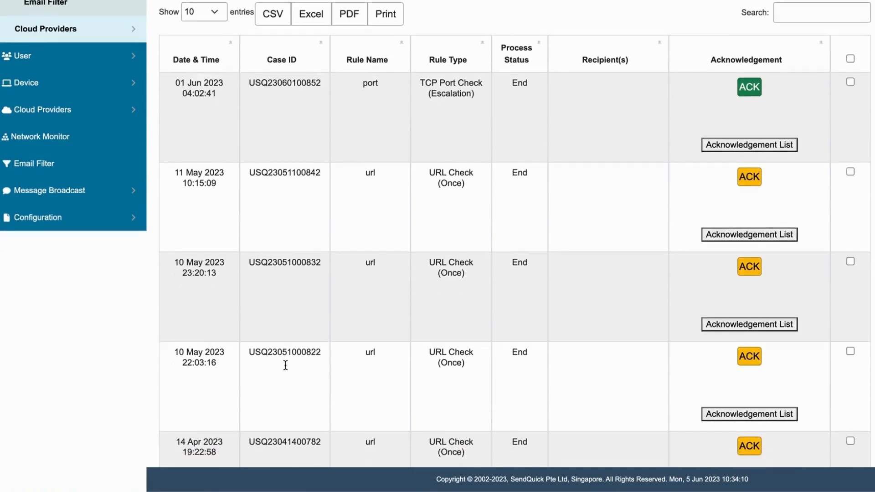
{"action": "scroll", "coordinate": [286, 364], "scroll_direction": "up", "scroll_amount": 6}
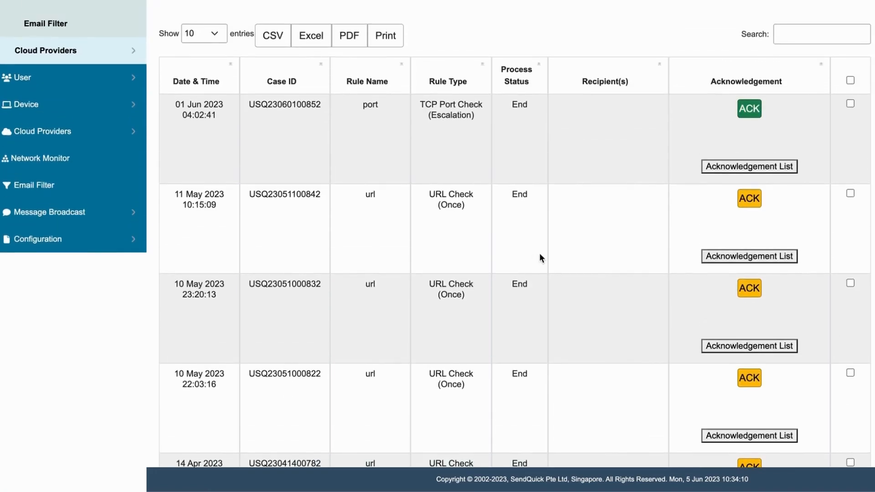
Step: Acknowledge the URL Check incident dated 11 May 2023 10:15:09 and confirm the acknowledgement
{"action": "left_click", "coordinate": [745, 204]}
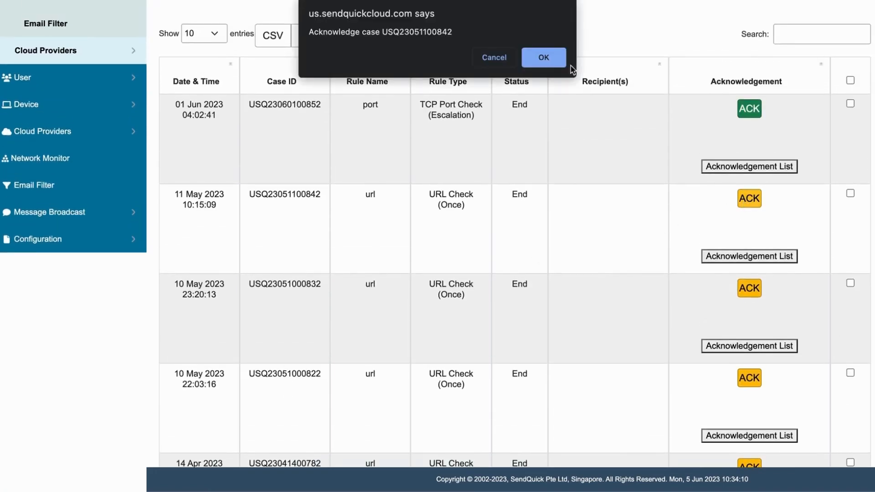
{"action": "left_click", "coordinate": [551, 58]}
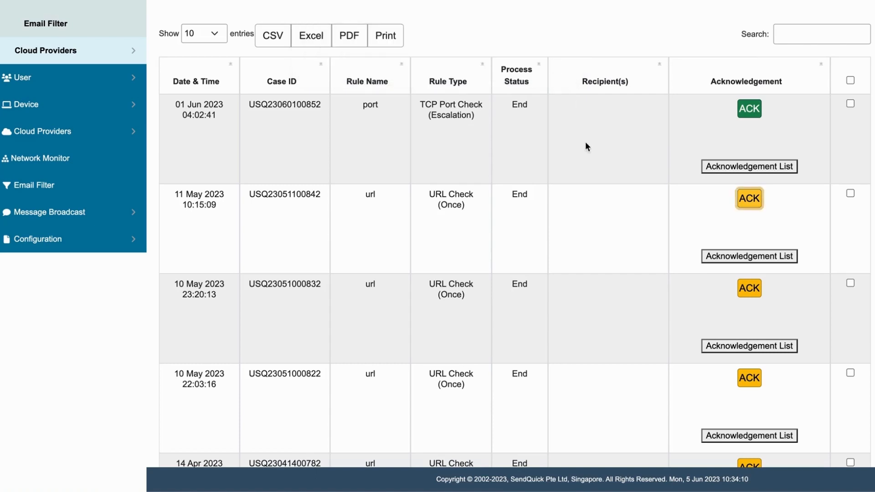